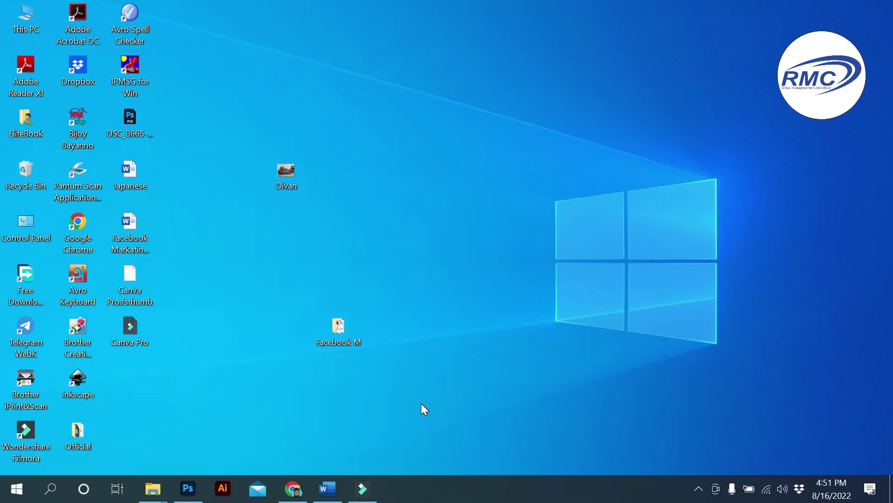
pyautogui.click(188, 488)
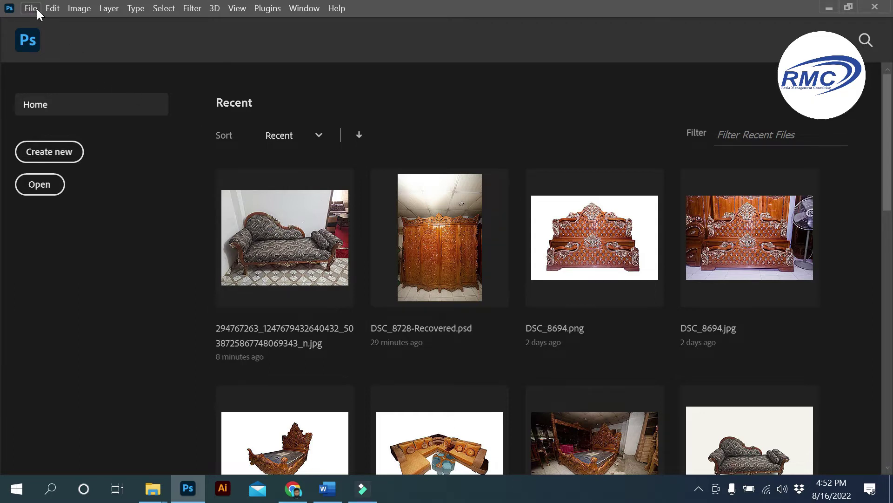
pyautogui.click(36, 8)
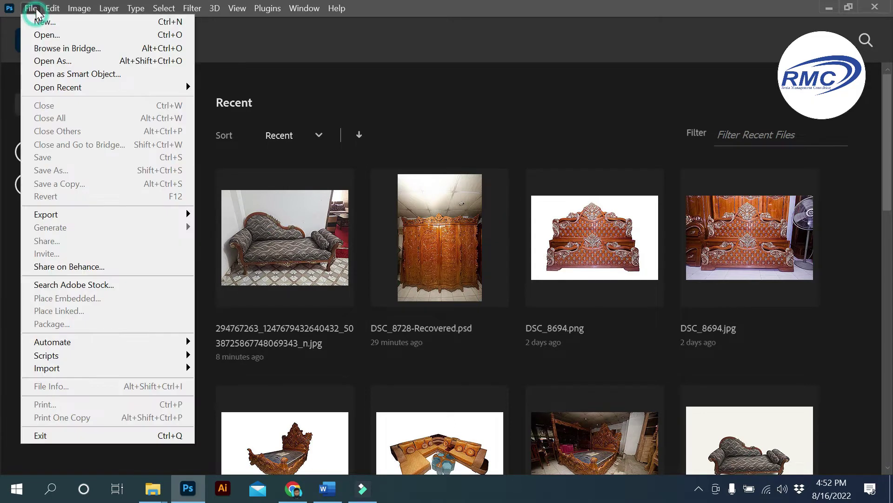
pyautogui.click(47, 37)
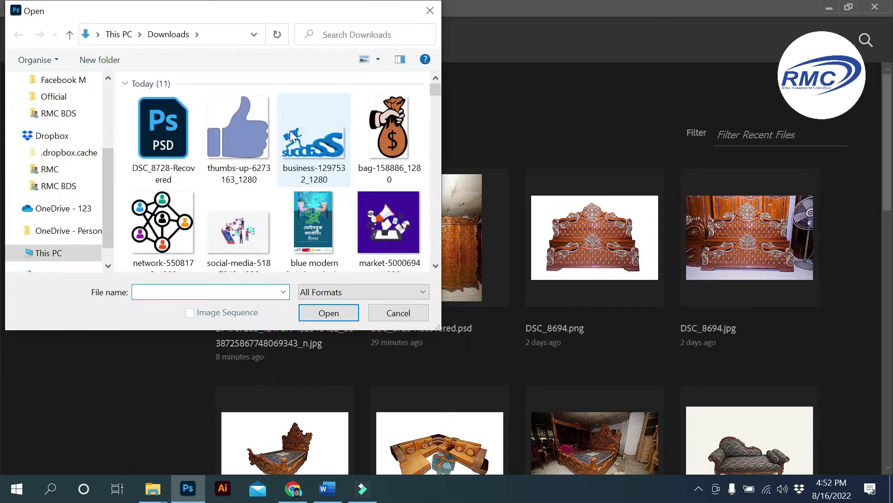
pyautogui.scroll(-10, 372, 182)
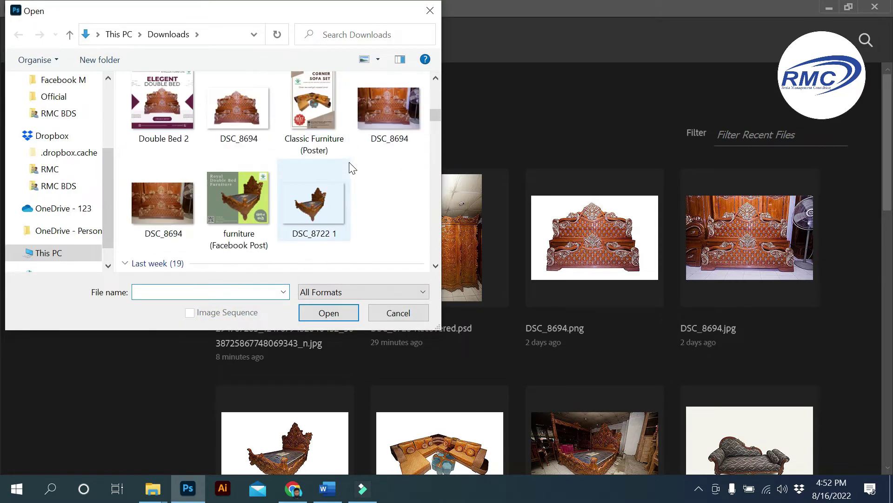
pyautogui.scroll(-10, 350, 174)
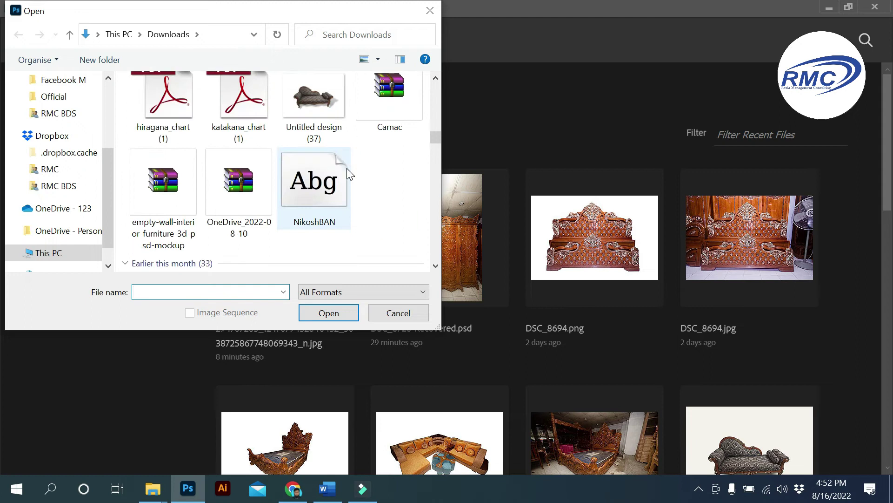
pyautogui.scroll(-10, 346, 176)
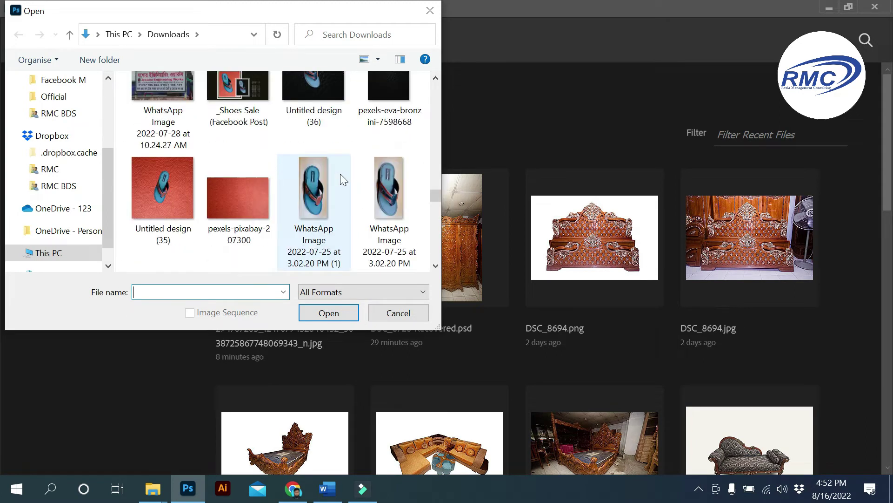
pyautogui.scroll(-10, 338, 189)
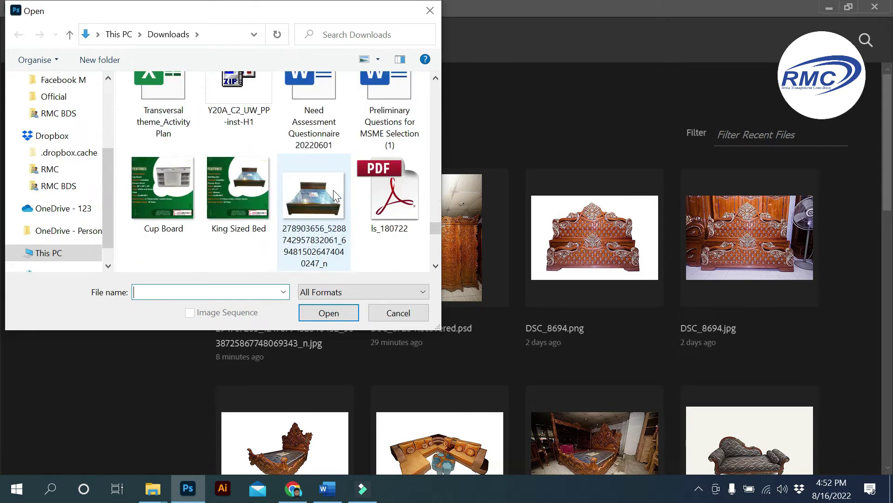
pyautogui.scroll(10, 333, 191)
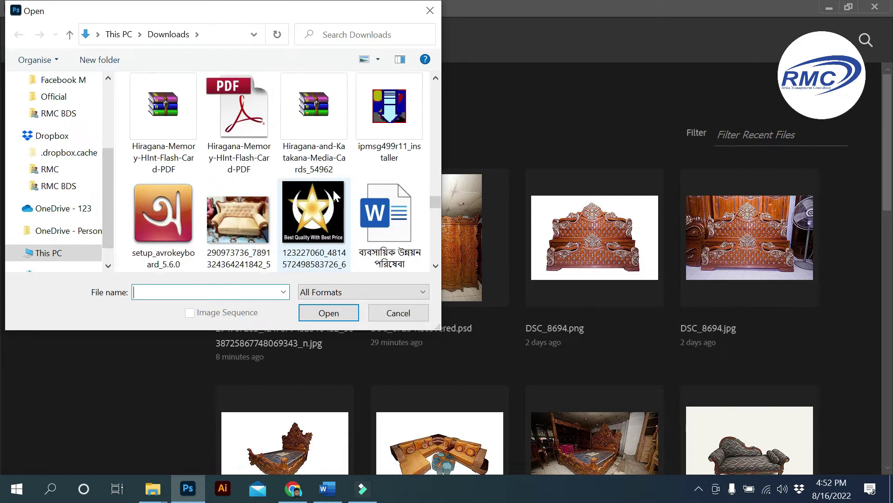
pyautogui.scroll(10, 333, 190)
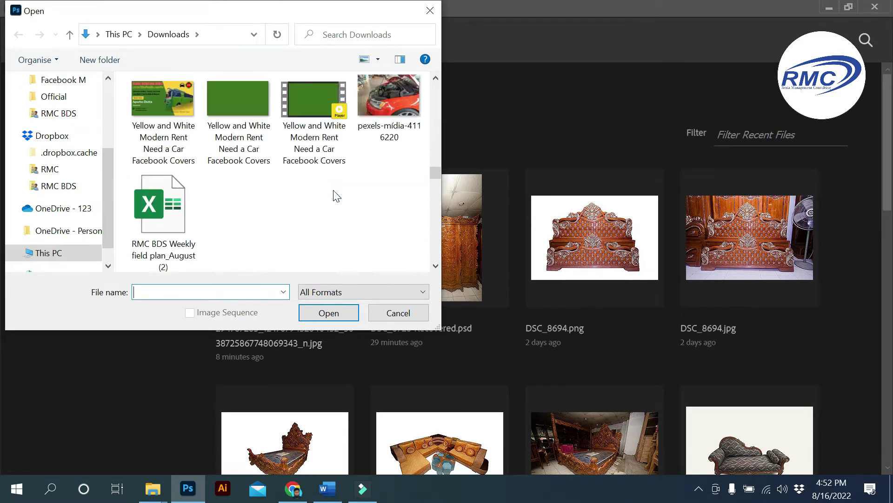
pyautogui.click(314, 122)
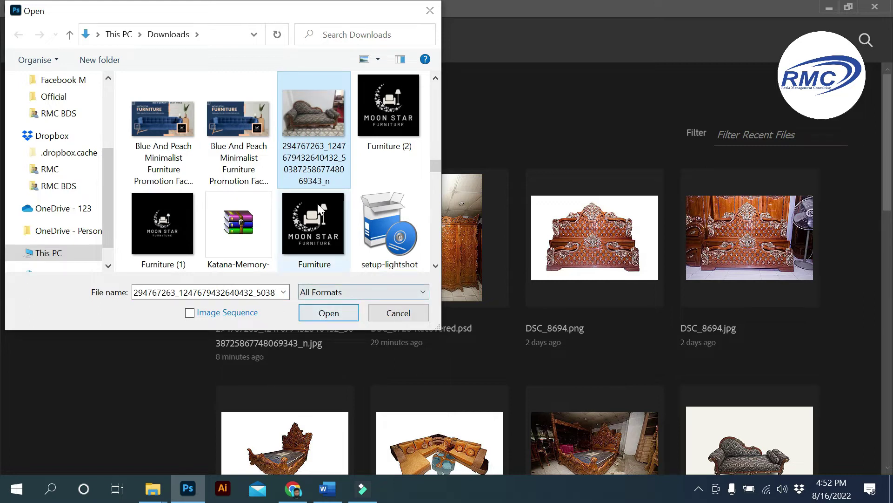
pyautogui.click(321, 311)
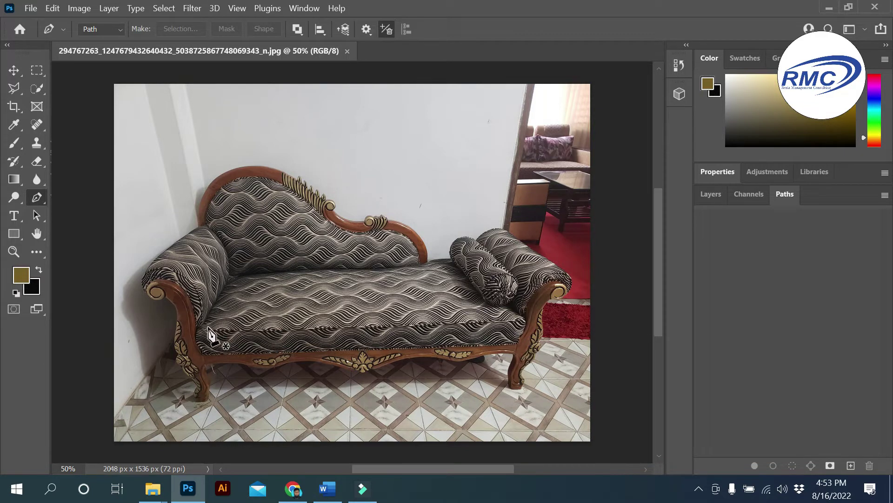
# Activate the standard Pen Tool and set its drawing mode to Path
pyautogui.click(39, 199)
pyautogui.rightClick(39, 199)
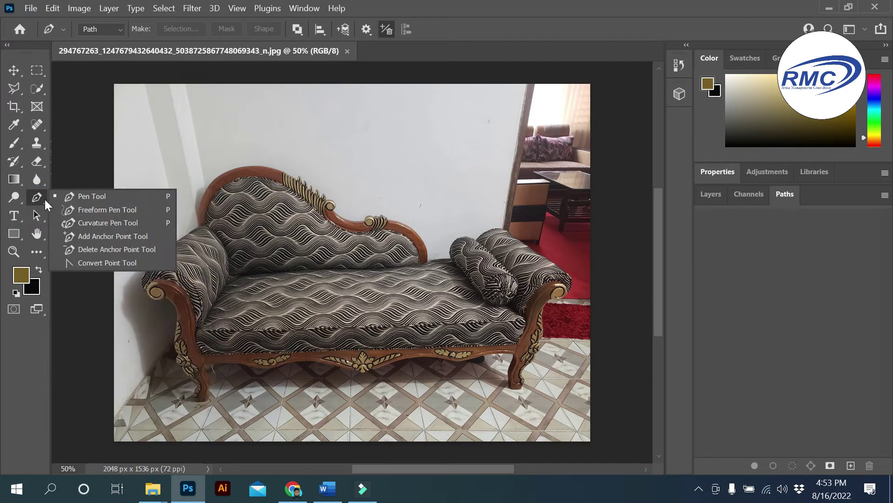
pyautogui.click(85, 198)
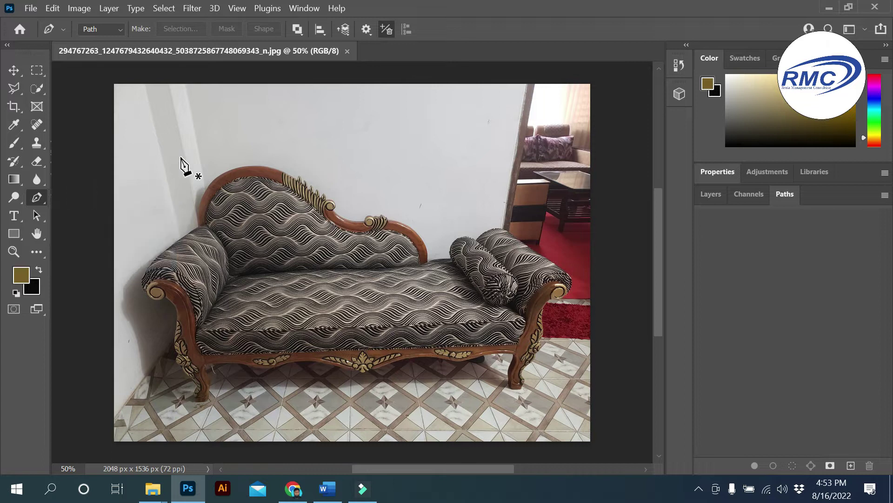
pyautogui.click(117, 33)
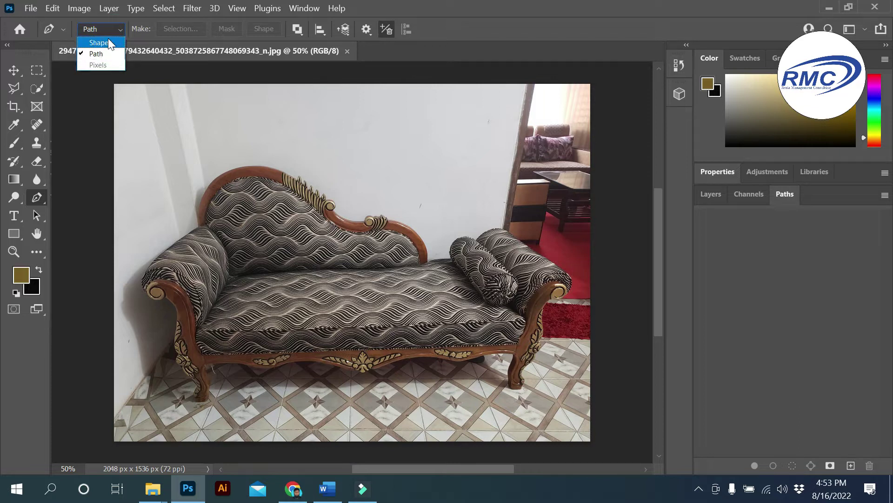
pyautogui.click(110, 55)
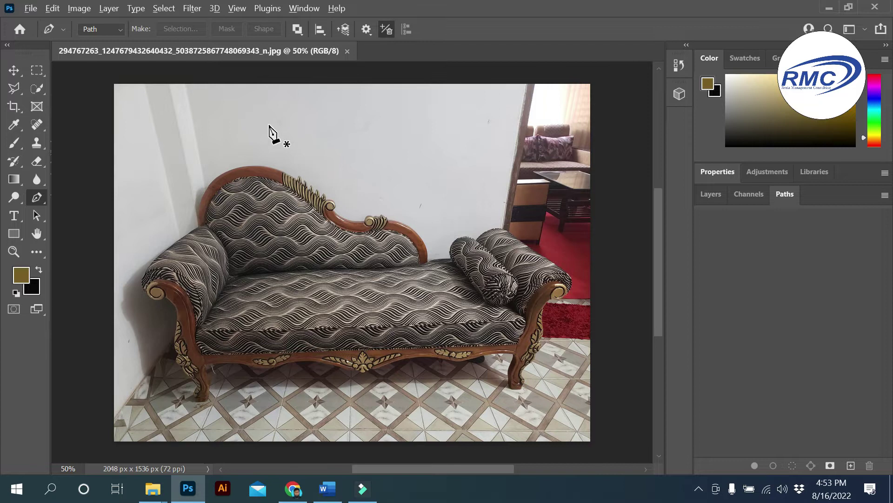
pyautogui.scroll(2, 268, 134)
pyautogui.scroll(-1, 224, 144)
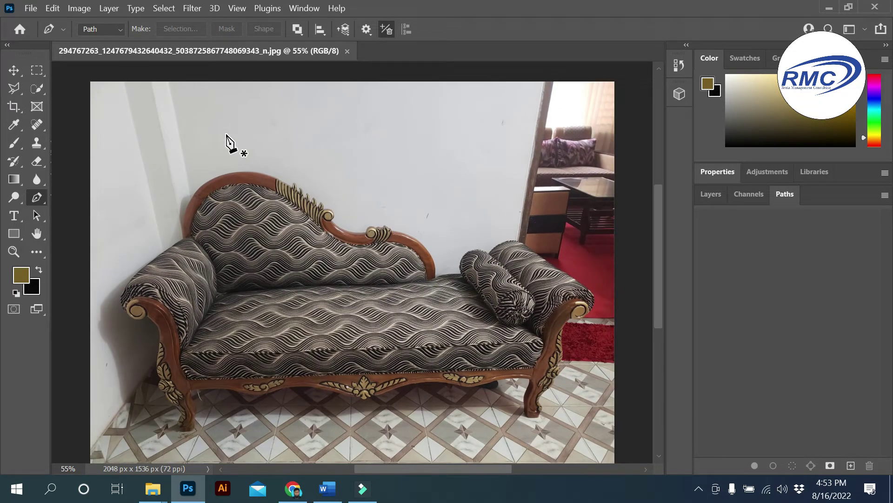
pyautogui.scroll(-1, 228, 156)
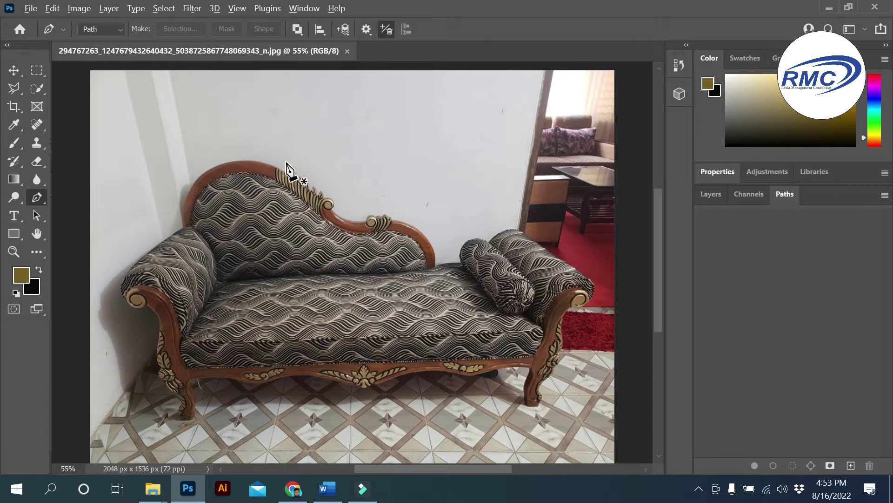
pyautogui.scroll(4, 287, 168)
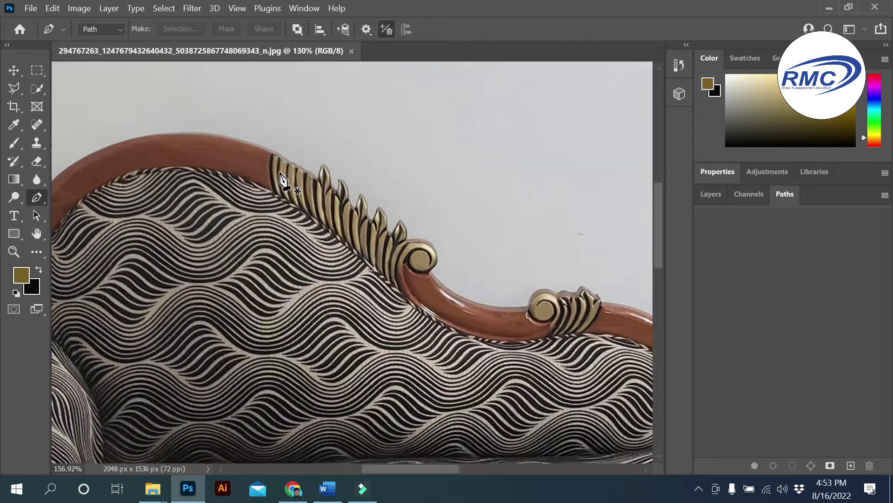
pyautogui.scroll(-4, 281, 173)
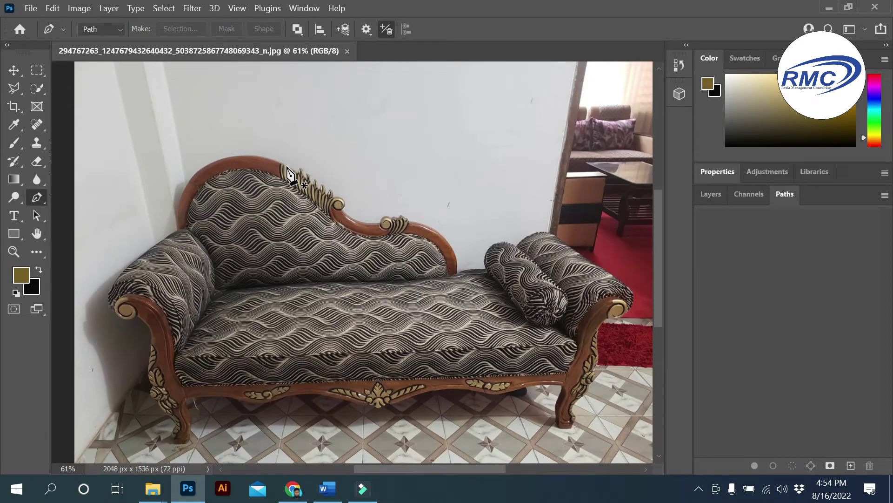
# Draw an open path of nine straight segments on the wall above the sofa's backrest, starting with a long horizontal one
pyautogui.press('alt')
pyautogui.scroll(4, 309, 116)
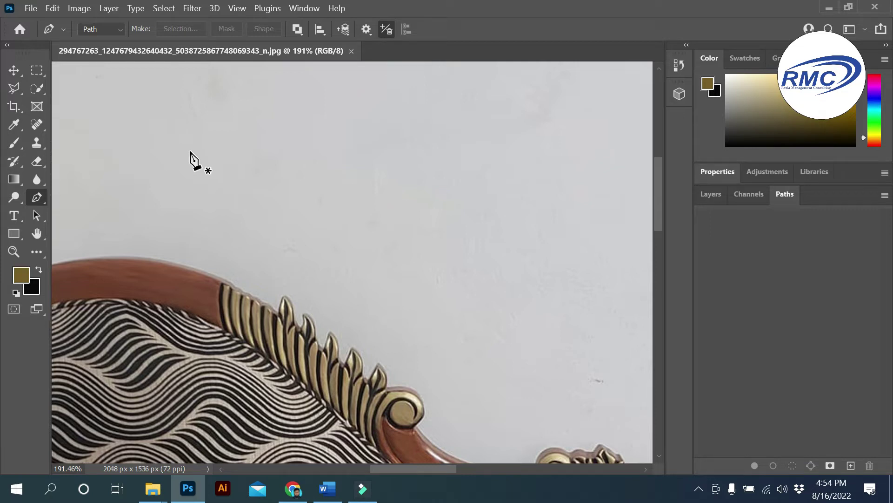
pyautogui.click(163, 141)
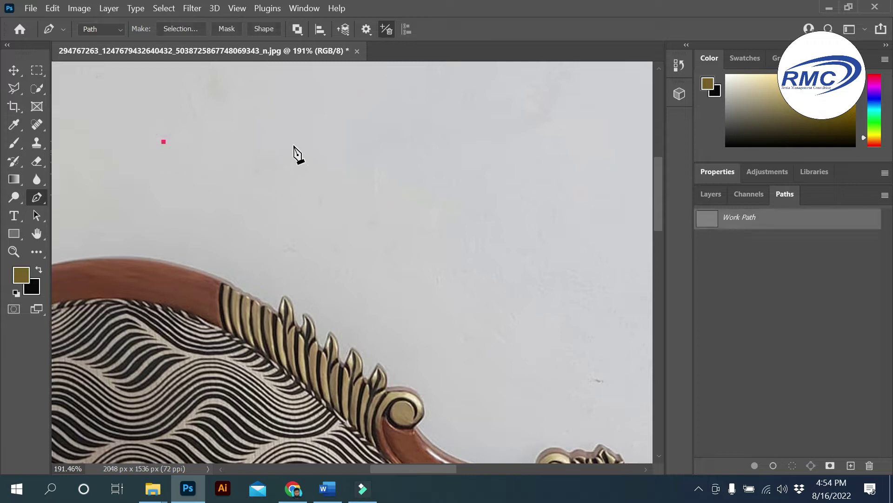
pyautogui.click(299, 142)
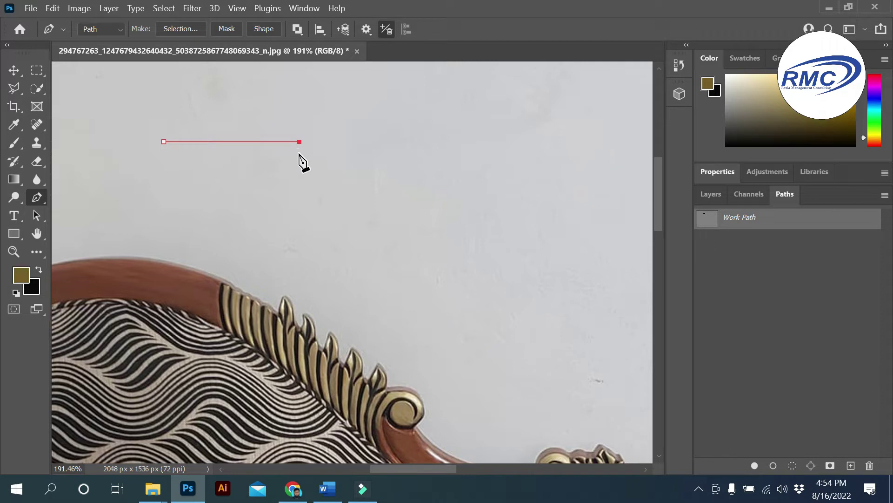
pyautogui.click(321, 154)
pyautogui.click(331, 167)
pyautogui.click(341, 178)
pyautogui.click(342, 190)
pyautogui.click(342, 200)
pyautogui.click(336, 223)
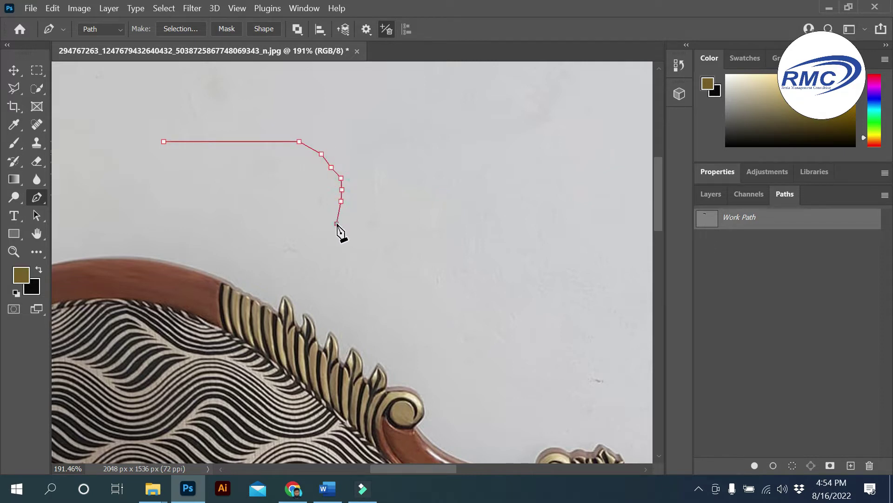
pyautogui.click(350, 236)
pyautogui.click(376, 243)
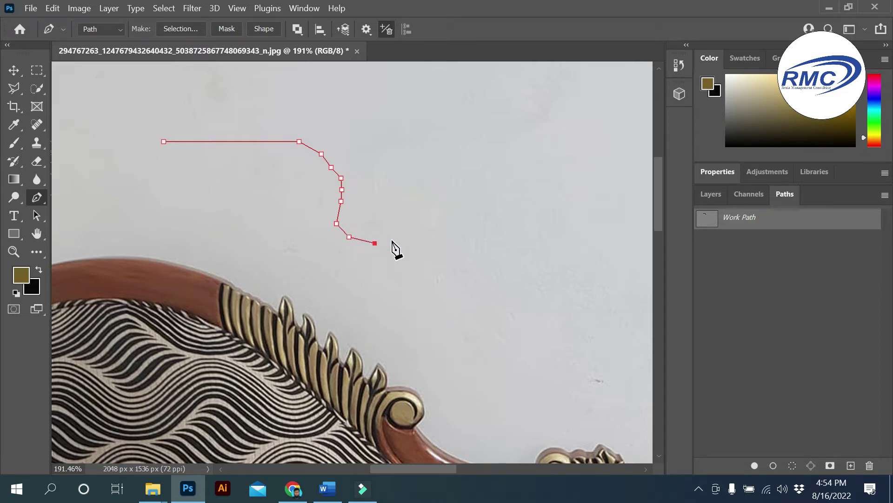
# Extend the path down to the backrest's larger scroll ornament and add an arched segment over it, removing the last anchor's outgoing handle
pyautogui.scroll(-3, 393, 250)
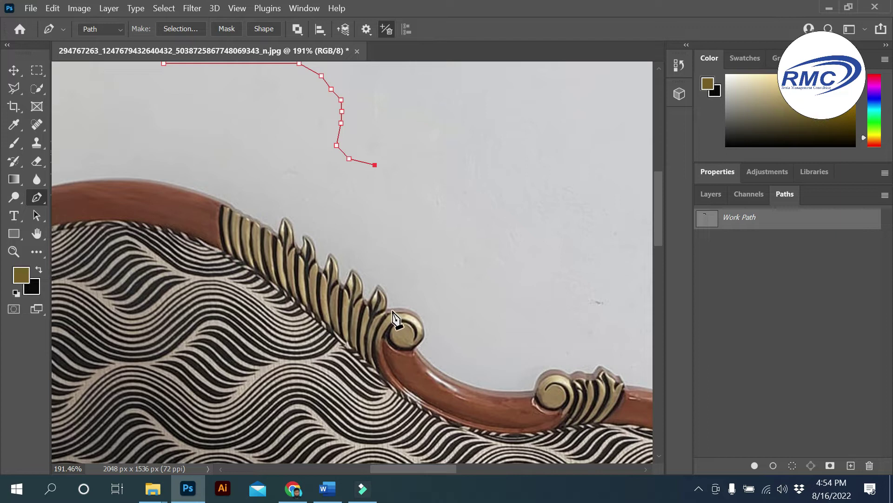
pyautogui.click(389, 308)
pyautogui.click(479, 304)
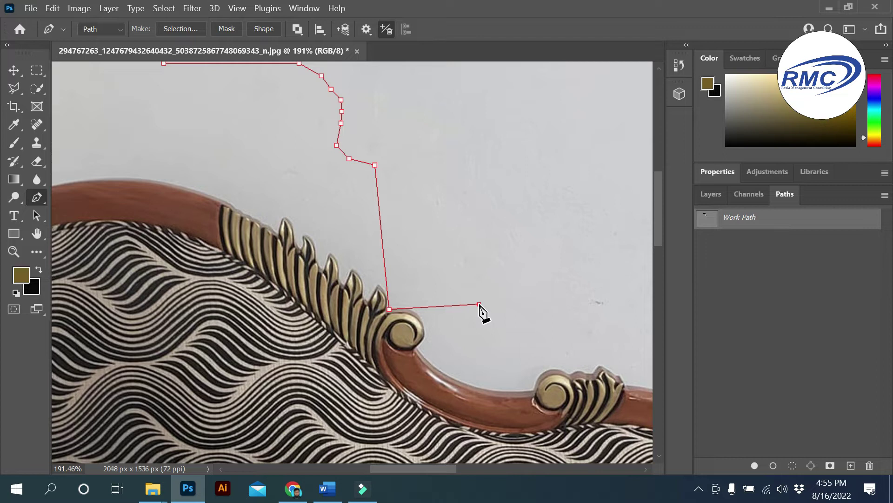
pyautogui.moveTo(481, 303); pyautogui.dragTo(530, 338)
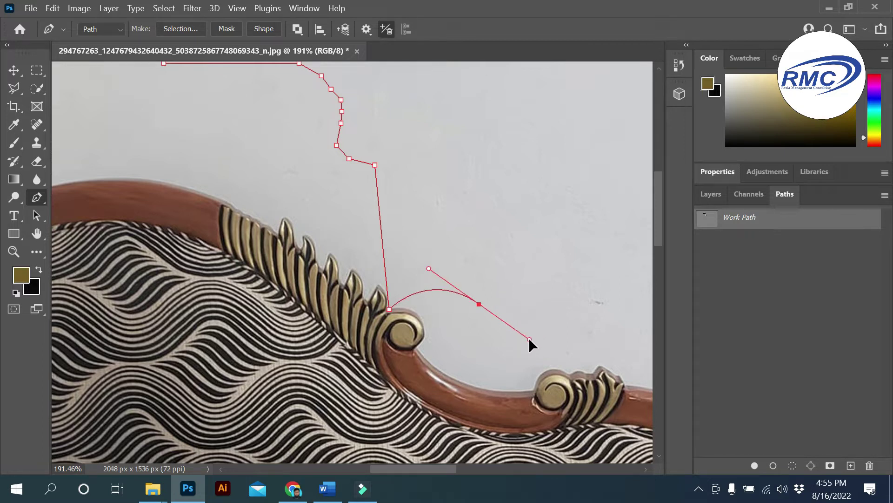
pyautogui.moveTo(529, 338)
pyautogui.mouseDown()
pyautogui.moveTo(563, 274)
pyautogui.moveTo(558, 225)
pyautogui.moveTo(540, 229)
pyautogui.moveTo(518, 263)
pyautogui.moveTo(526, 339)
pyautogui.moveTo(534, 229)
pyautogui.moveTo(543, 291)
pyautogui.moveTo(529, 346)
pyautogui.moveTo(541, 331)
pyautogui.moveTo(539, 347)
pyautogui.mouseUp()
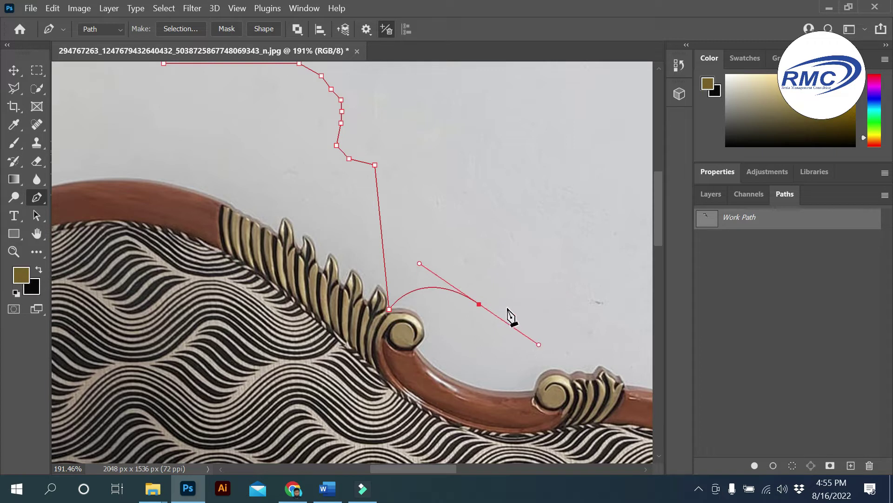
pyautogui.click(480, 305)
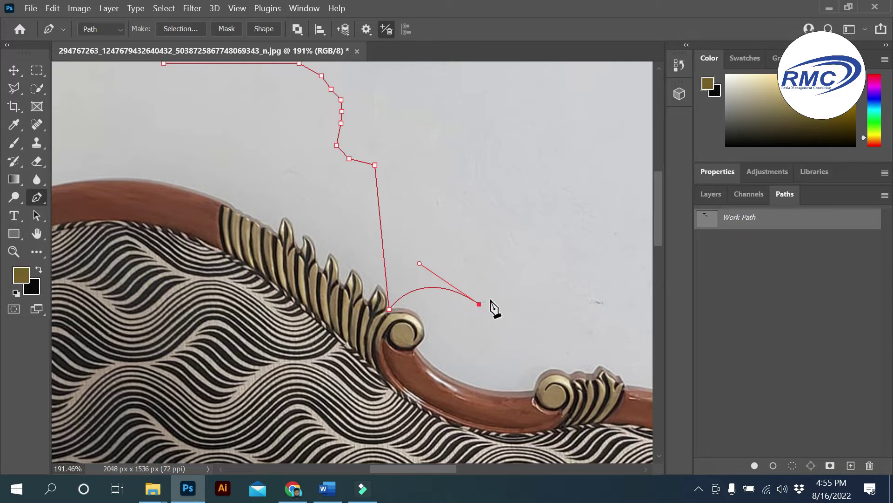
# Add three short straight segments to the path after the arched segment
pyautogui.click(515, 303)
pyautogui.click(538, 299)
pyautogui.click(568, 288)
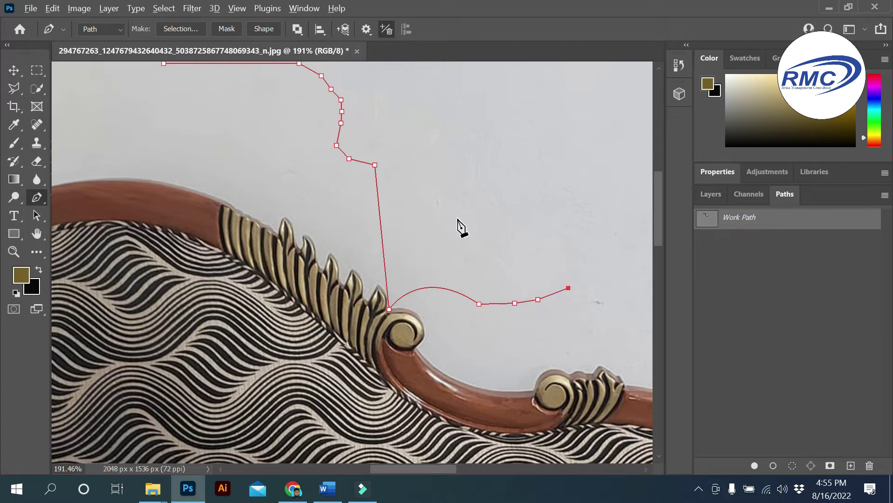
# Run the path up and across the wall with five straight segments and a final curved one, removing its outgoing handle
pyautogui.scroll(-3, 411, 220)
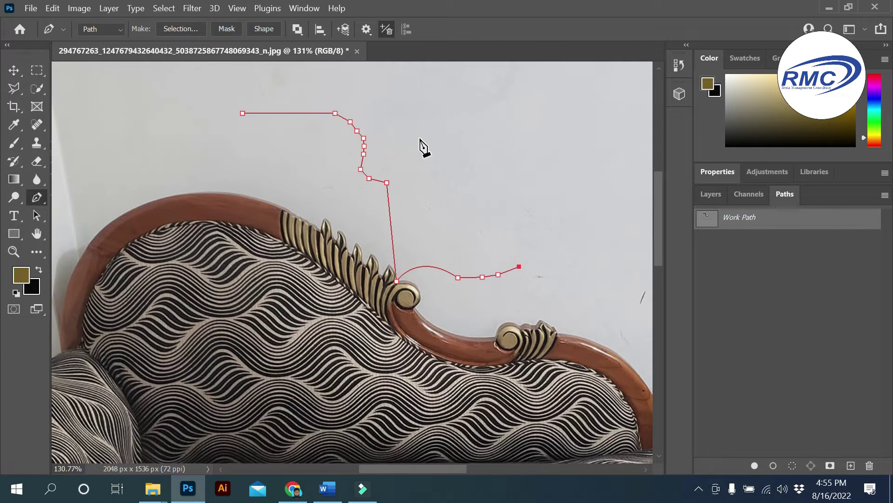
pyautogui.click(504, 223)
pyautogui.click(493, 188)
pyautogui.click(497, 164)
pyautogui.click(535, 160)
pyautogui.click(579, 159)
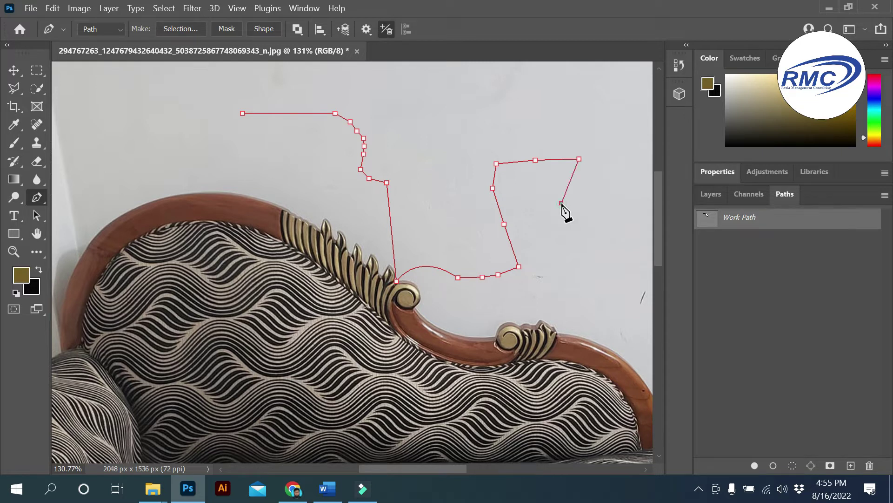
pyautogui.moveTo(562, 215); pyautogui.dragTo(523, 215)
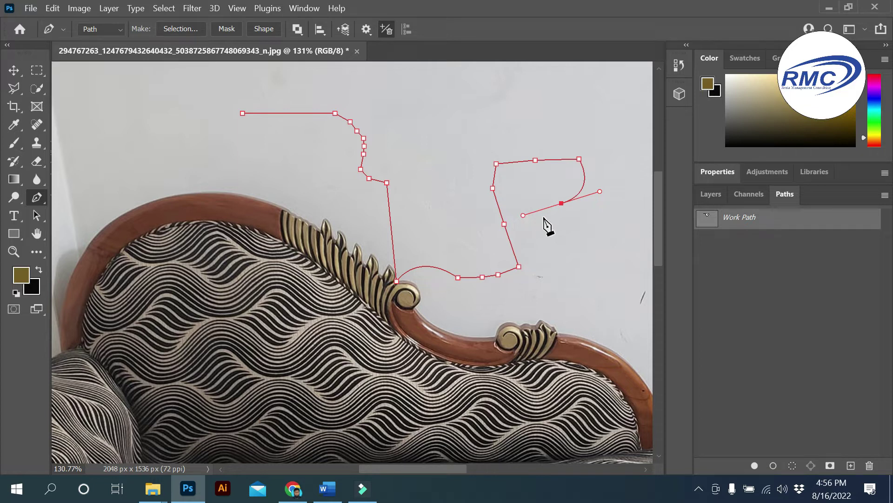
pyautogui.click(562, 204)
# Undo the recent path points back to the end of the first straight-segment run above the backrest
pyautogui.press('ctrl')
pyautogui.hotkey('ctrl', 'z')
pyautogui.hotkey('ctrl', 'z')
pyautogui.hotkey('ctrl', 'z')
pyautogui.hotkey('ctrl', 'z')
pyautogui.hotkey('ctrl', 'z')
pyautogui.hotkey('ctrl', 'z')
pyautogui.hotkey('ctrl', 'z')
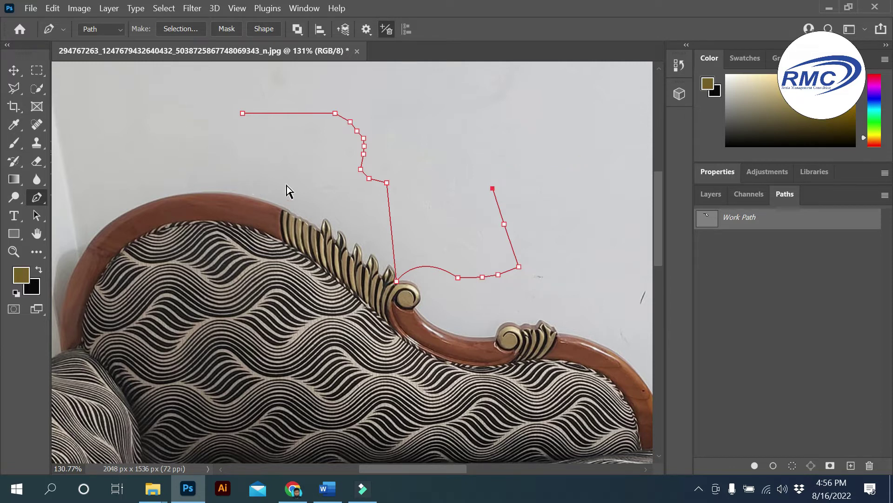
pyautogui.hotkey('ctrl', 'z')
pyautogui.hotkey('ctrl', 'z')
pyautogui.hotkey('ctrl', 'z')
pyautogui.hotkey('ctrl', 'z')
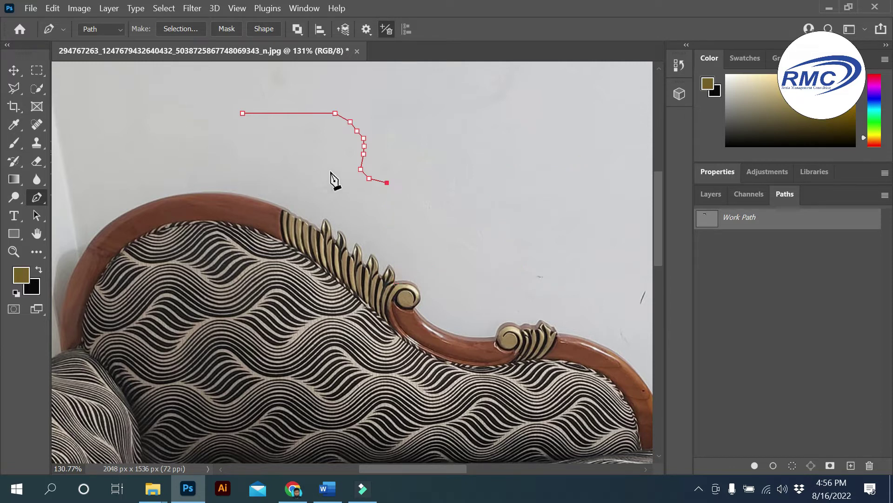
# Delete the practice path above the backrest by removing its last point and undoing the remaining ones
pyautogui.click(387, 184)
pyautogui.press('BackSpace')
pyautogui.hotkey('ctrl', 'z')
pyautogui.hotkey('ctrl', 'z')
pyautogui.hotkey('ctrl', 'z')
pyautogui.hotkey('ctrl', 'z')
pyautogui.hotkey('ctrl', 'z')
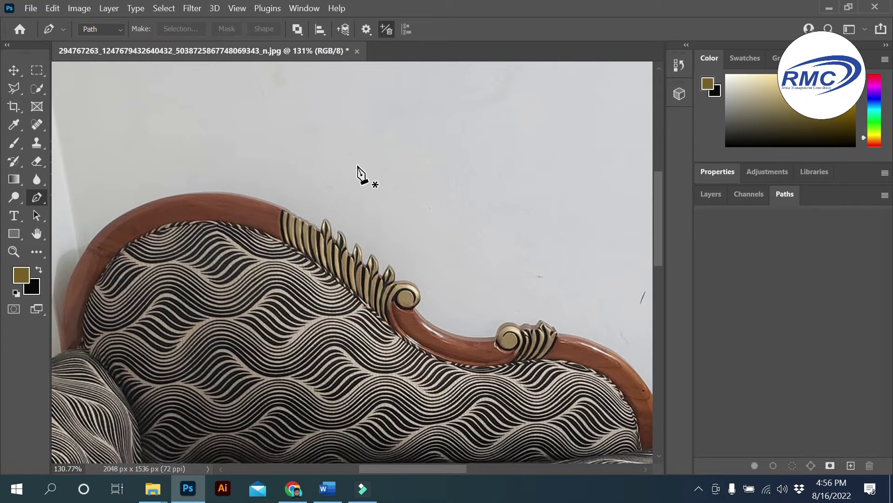
# Start a new path under the front rail beside its leaf carving and curve it to the left front leg, removing the outgoing handle
pyautogui.scroll(-1, 358, 167)
pyautogui.scroll(-4, 359, 175)
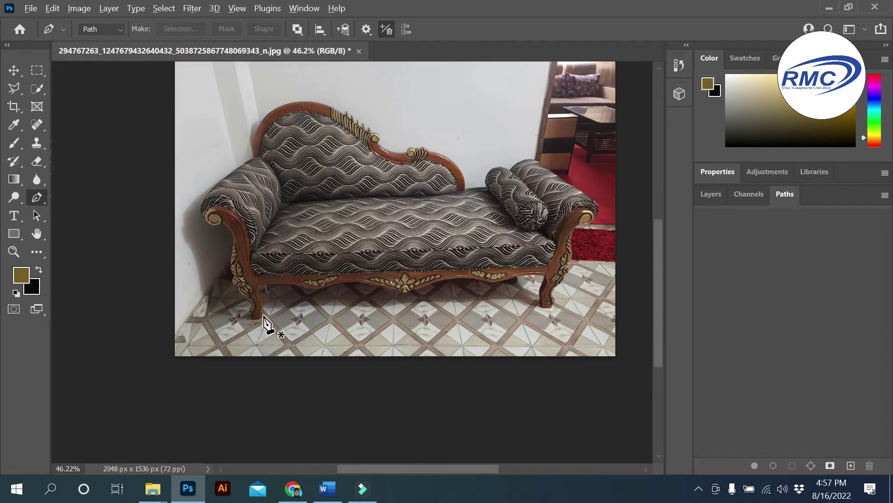
pyautogui.scroll(4, 267, 326)
pyautogui.scroll(3, 298, 307)
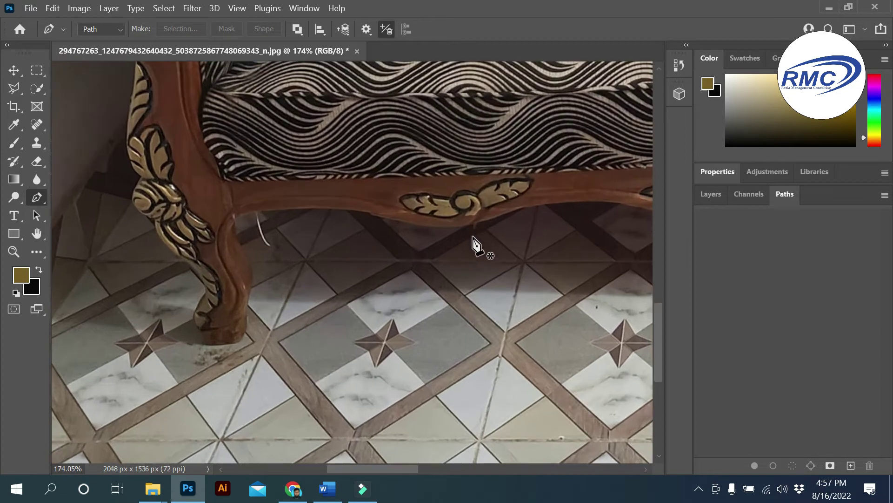
pyautogui.scroll(1, 409, 237)
pyautogui.scroll(-1, 410, 237)
pyautogui.scroll(-3, 392, 176)
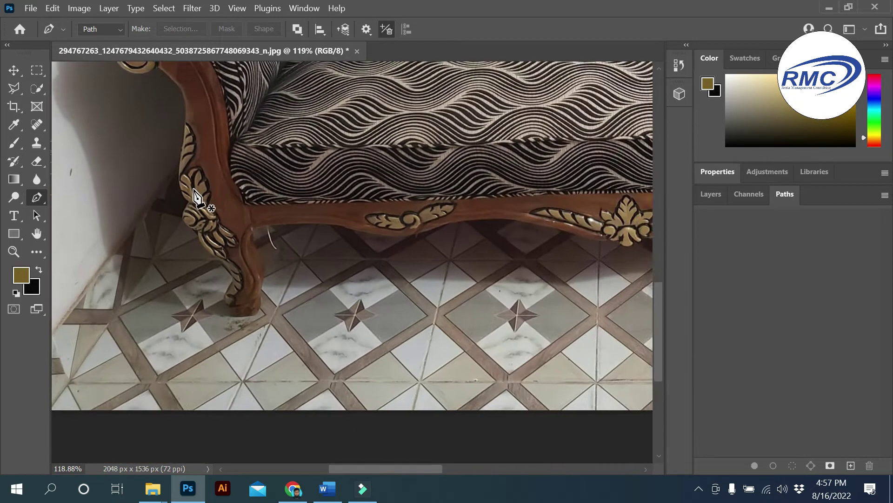
pyautogui.scroll(2, 321, 240)
pyautogui.scroll(1, 273, 244)
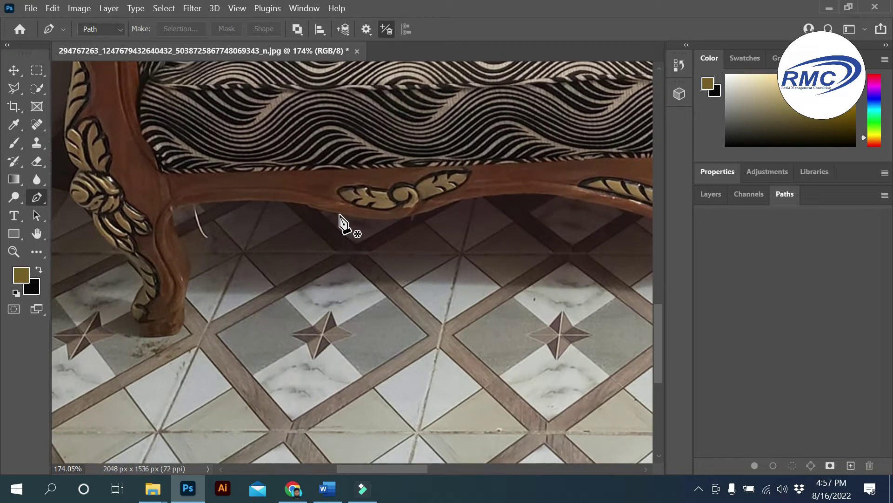
pyautogui.click(340, 215)
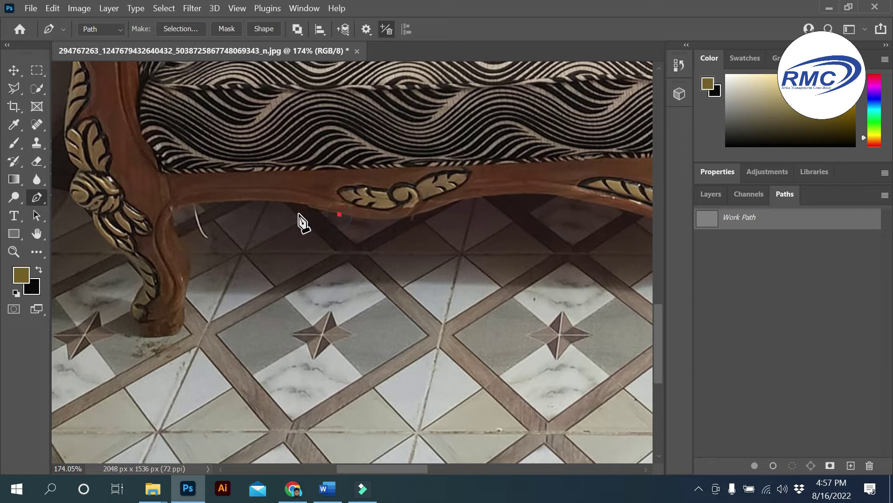
pyautogui.click(324, 210)
pyautogui.click(307, 207)
pyautogui.moveTo(180, 207); pyautogui.dragTo(100, 221)
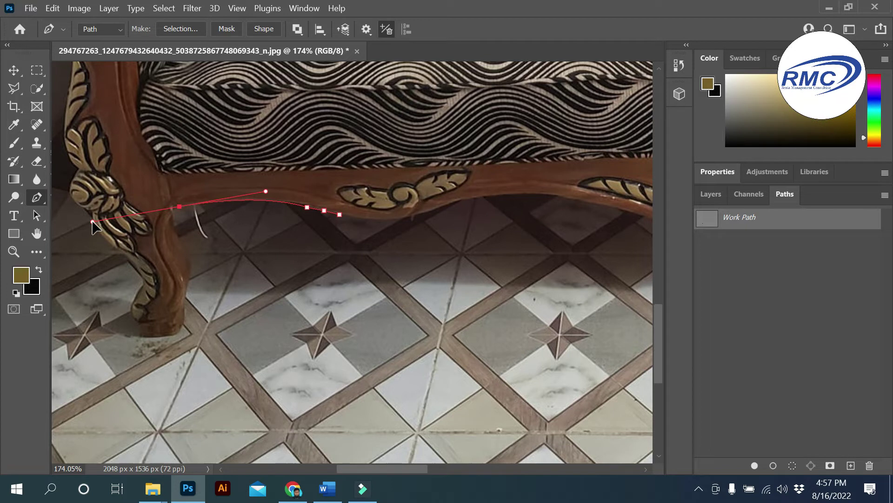
pyautogui.click(180, 206)
# Trace the left front leg's inner edge down to the foot and across its base, removing outgoing handles at the turns
pyautogui.moveTo(187, 257); pyautogui.dragTo(192, 265)
pyautogui.moveTo(216, 303); pyautogui.dragTo(219, 308)
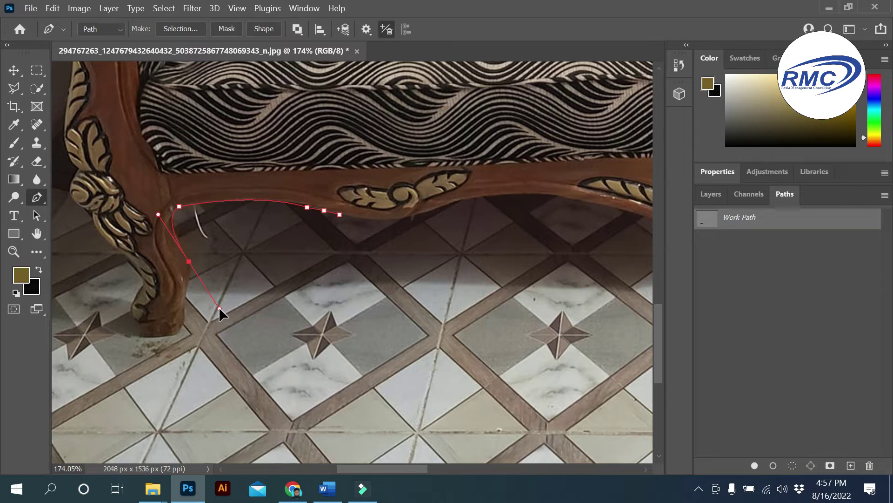
pyautogui.keyDown('alt'); pyautogui.click(188, 261); pyautogui.keyUp('alt')
pyautogui.moveTo(185, 301); pyautogui.dragTo(175, 336)
pyautogui.click(185, 301)
pyautogui.click(183, 324)
pyautogui.click(177, 333)
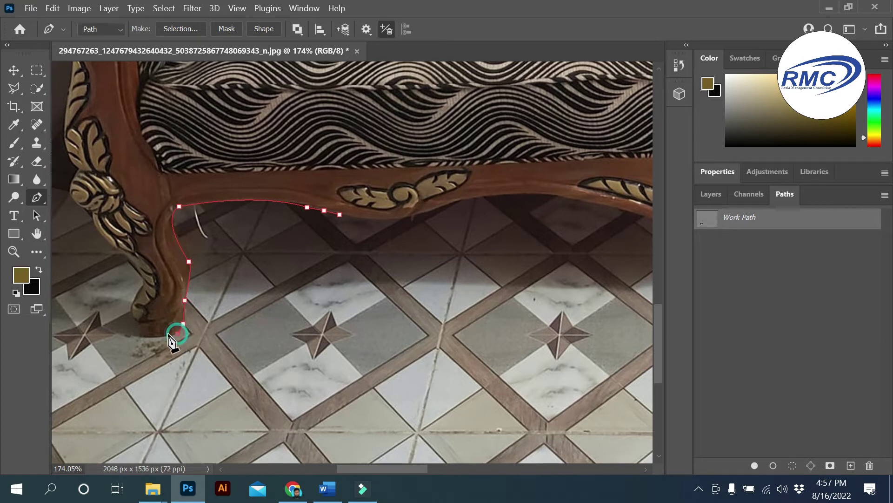
pyautogui.click(141, 335)
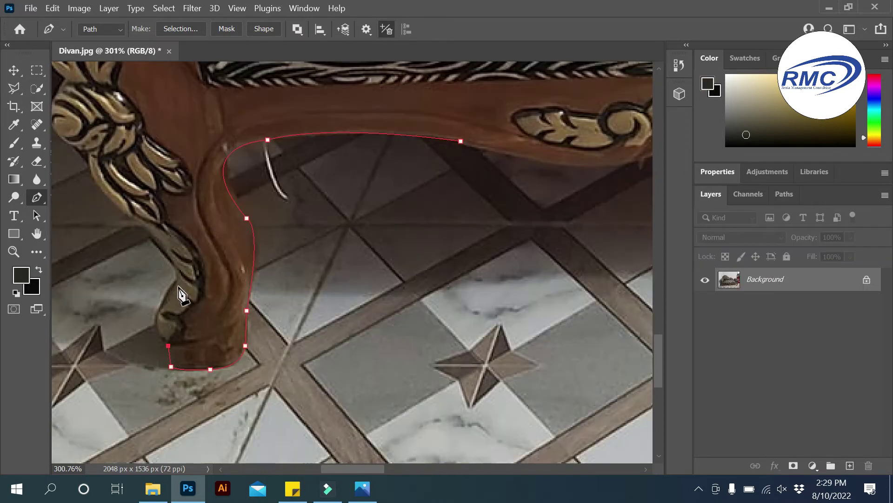
# Trace the left front leg's outer edge in Divan.jpg from the foot up past the carving to the base of the upper leaves
pyautogui.moveTo(176, 283)
pyautogui.mouseDown()
pyautogui.moveTo(210, 242)
pyautogui.moveTo(180, 269)
pyautogui.mouseUp()
pyautogui.click(167, 258)
pyautogui.moveTo(90, 153); pyautogui.dragTo(110, 119)
pyautogui.hotkey('ctrl', 'z')
pyautogui.moveTo(131, 218); pyautogui.dragTo(118, 205)
pyautogui.moveTo(88, 154); pyautogui.dragTo(278, 85)
# Curve the path up the leaf carving and the left armrest support to the underside of the armrest scroll
pyautogui.scroll(-2, 443, 236)
pyautogui.scroll(4, 239, 169)
pyautogui.scroll(1, 285, 75)
pyautogui.scroll(4, 200, 214)
pyautogui.scroll(1, 200, 214)
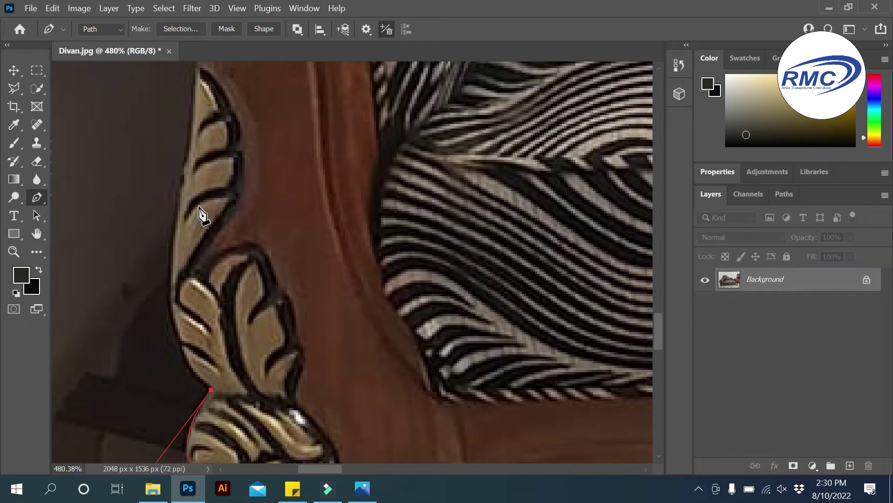
pyautogui.moveTo(181, 208); pyautogui.dragTo(213, 86)
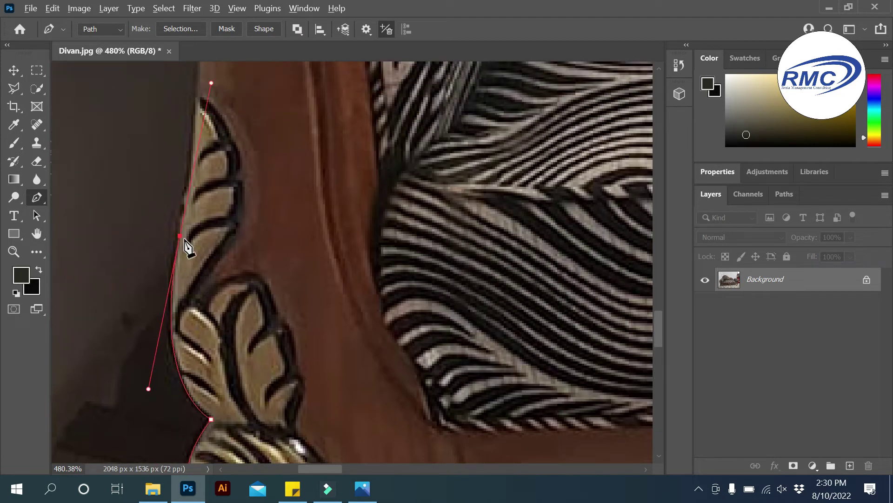
pyautogui.scroll(-2, 186, 240)
pyautogui.moveTo(199, 222); pyautogui.dragTo(206, 193)
pyautogui.moveTo(119, 89); pyautogui.dragTo(66, 165)
pyautogui.scroll(-3, 129, 267)
pyautogui.scroll(4, 182, 229)
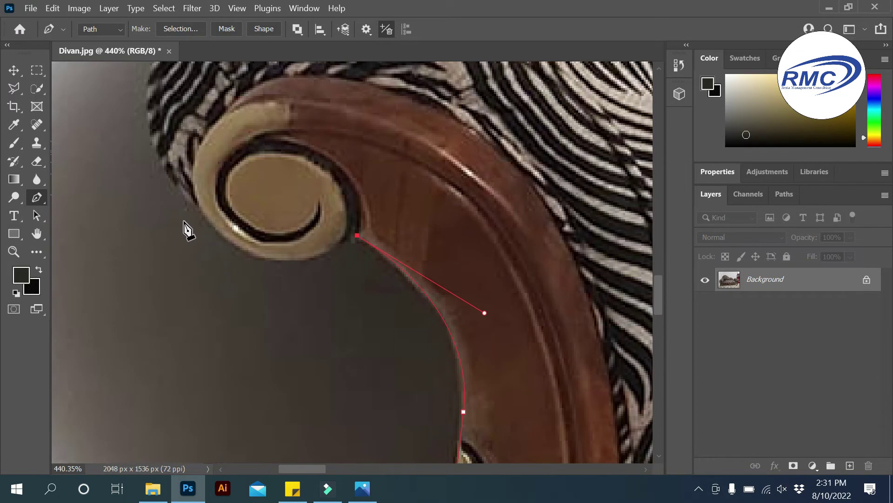
# Curve the path around the left armrest's gold scroll and up the outer edge of its rolled fabric end
pyautogui.click(699, 489)
pyautogui.click(698, 488)
pyautogui.moveTo(200, 207); pyautogui.dragTo(133, 106)
pyautogui.scroll(5, 279, 285)
pyautogui.moveTo(183, 214); pyautogui.dragTo(280, 100)
# Trace the left armrest's upper edge with curved segments up to the junction with the backrest frame
pyautogui.scroll(3, 227, 300)
pyautogui.moveTo(227, 227); pyautogui.dragTo(302, 182)
pyautogui.scroll(5, 417, 256)
pyautogui.moveTo(486, 143); pyautogui.dragTo(517, 129)
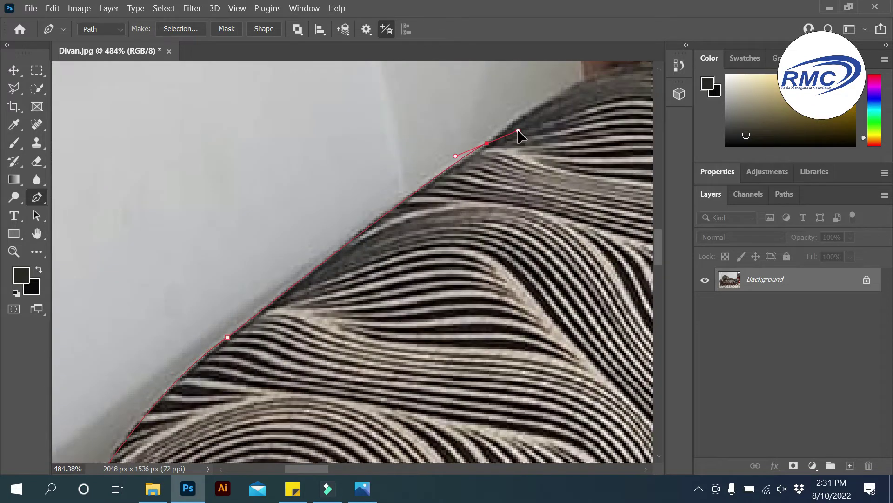
pyautogui.keyDown('alt'); pyautogui.click(487, 143); pyautogui.keyUp('alt')
pyautogui.scroll(-2, 231, 241)
pyautogui.hscroll(3, 393, 266)
pyautogui.moveTo(380, 274); pyautogui.dragTo(409, 255)
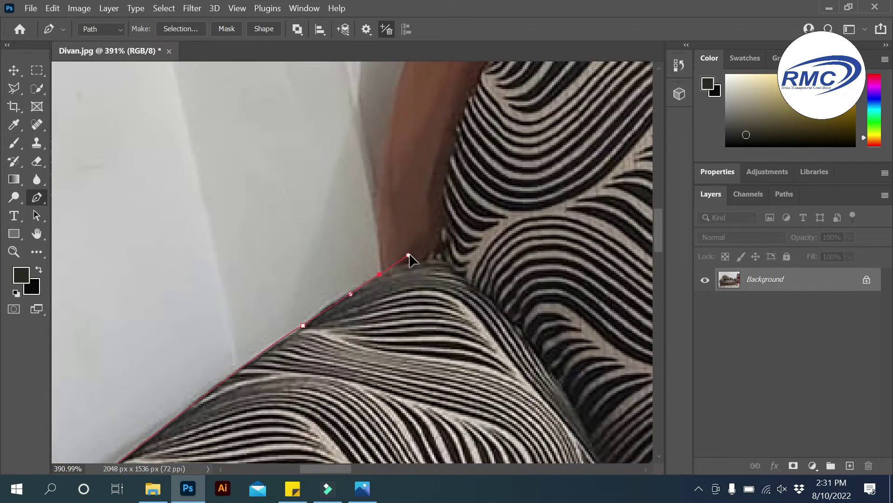
# Trace the backrest's wooden arch over its top and along the gold carving to the base of the first leaf tip
pyautogui.scroll(-2, 395, 277)
pyautogui.scroll(3, 391, 281)
pyautogui.moveTo(446, 189); pyautogui.dragTo(523, 97)
pyautogui.scroll(-1, 447, 195)
pyautogui.hscroll(5, 447, 196)
pyautogui.scroll(1, 447, 196)
pyautogui.moveTo(483, 185); pyautogui.dragTo(612, 255)
pyautogui.hscroll(2, 605, 228)
pyautogui.click(405, 185)
pyautogui.click(470, 224)
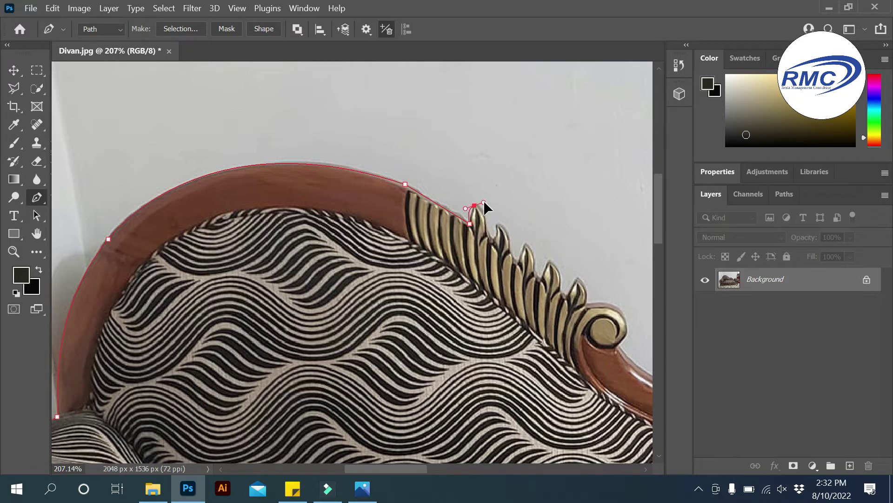
# Outline the first two pointed leaf tips of the gold carving and continue to the base of the third
pyautogui.moveTo(486, 196); pyautogui.dragTo(480, 191)
pyautogui.scroll(8, 483, 214)
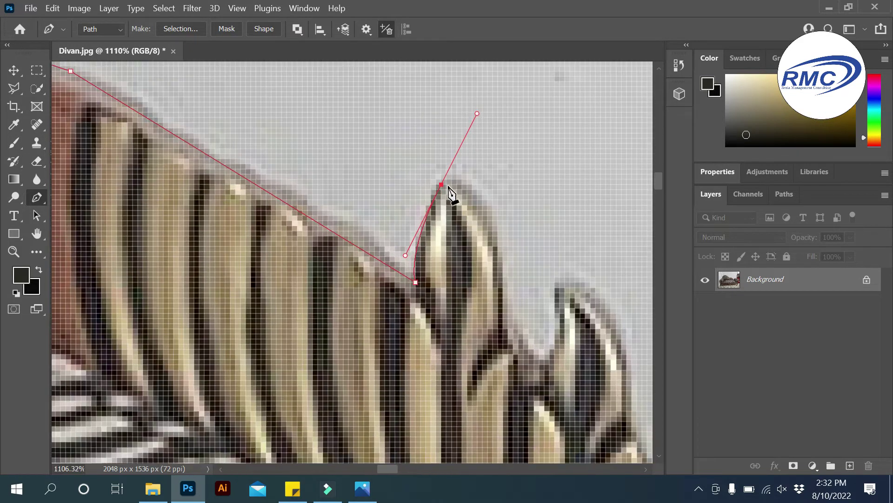
pyautogui.moveTo(507, 364); pyautogui.dragTo(521, 447)
pyautogui.keyDown('alt'); pyautogui.click(508, 312); pyautogui.keyUp('alt')
pyautogui.click(544, 352)
pyautogui.moveTo(632, 414); pyautogui.dragTo(634, 443)
pyautogui.scroll(-3, 634, 442)
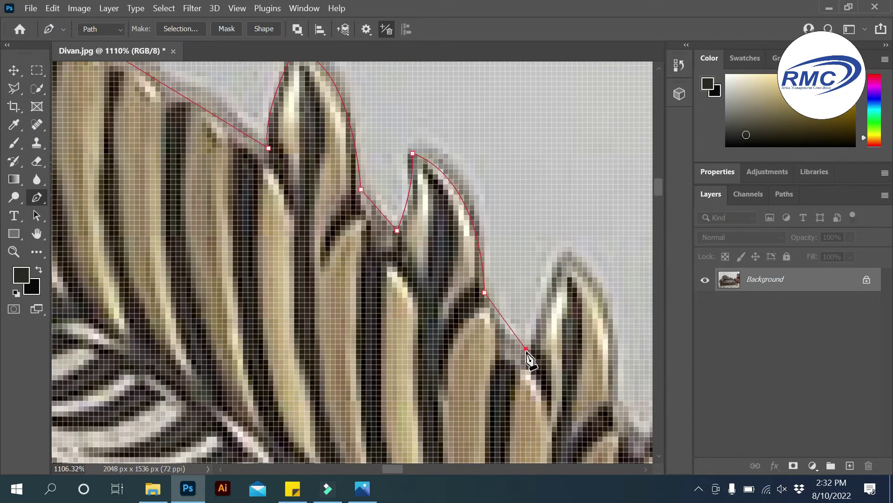
# Outline the third and fourth leaf tips of the gold carving with straight and curved segments
pyautogui.click(573, 255)
pyautogui.scroll(2, 398, 329)
pyautogui.moveTo(518, 360); pyautogui.dragTo(517, 428)
pyautogui.scroll(-2, 523, 429)
pyautogui.click(563, 323)
pyautogui.click(629, 191)
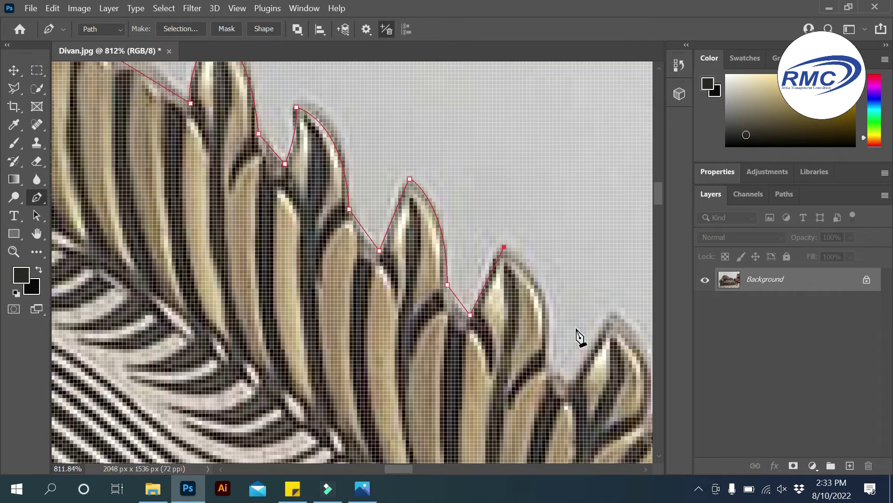
pyautogui.scroll(-1, 609, 347)
pyautogui.scroll(1, 557, 440)
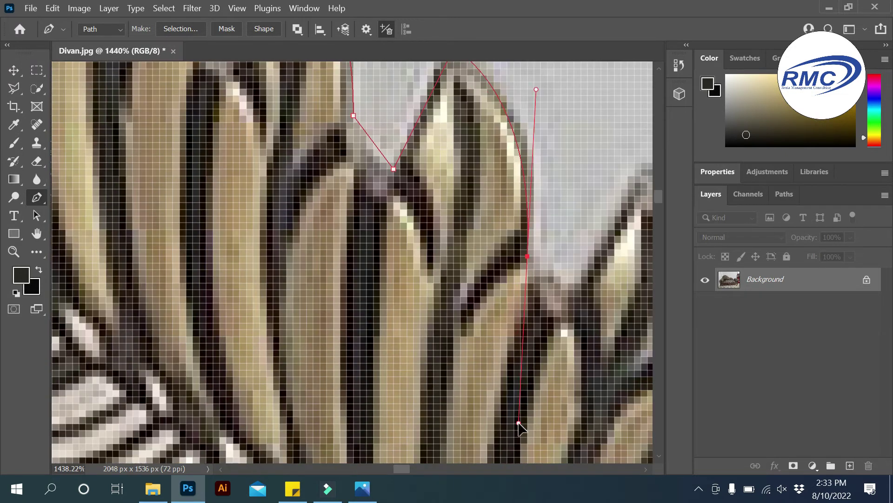
pyautogui.moveTo(519, 423); pyautogui.dragTo(507, 392)
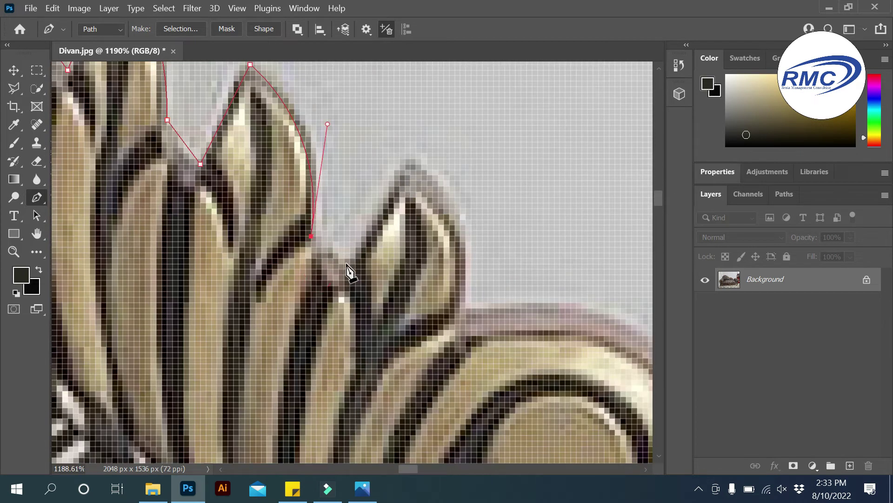
# Outline the fifth leaf tip and curve the path around the large gold scroll to the wooden rail beneath it
pyautogui.click(344, 263)
pyautogui.click(410, 164)
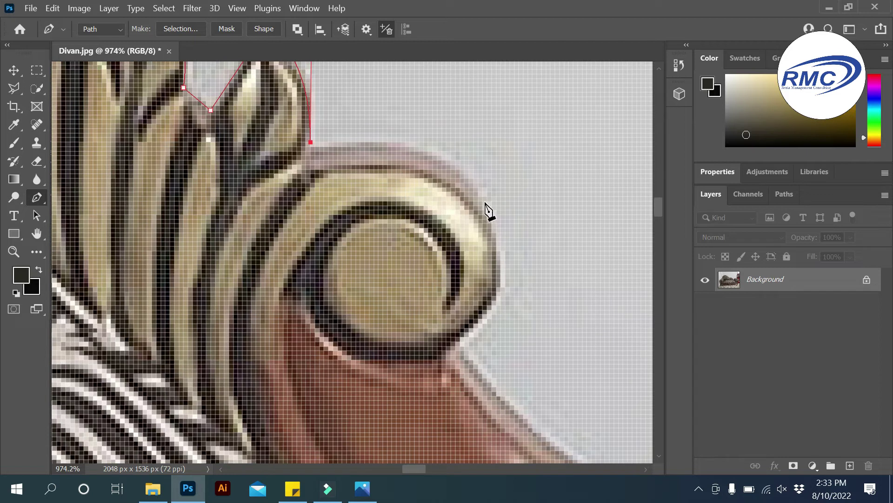
pyautogui.moveTo(487, 202); pyautogui.dragTo(515, 269)
pyautogui.moveTo(460, 347); pyautogui.dragTo(388, 420)
# Trace the backrest's concave wooden rail and the top of the smaller scroll ornament
pyautogui.scroll(-5, 247, 321)
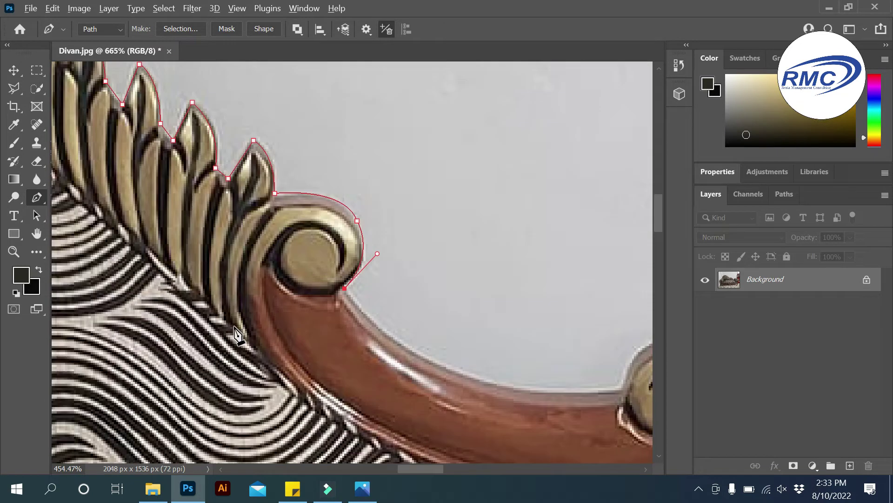
pyautogui.hscroll(5, 368, 363)
pyautogui.scroll(-2, 368, 363)
pyautogui.moveTo(490, 365); pyautogui.dragTo(525, 344)
pyautogui.scroll(-7, 526, 340)
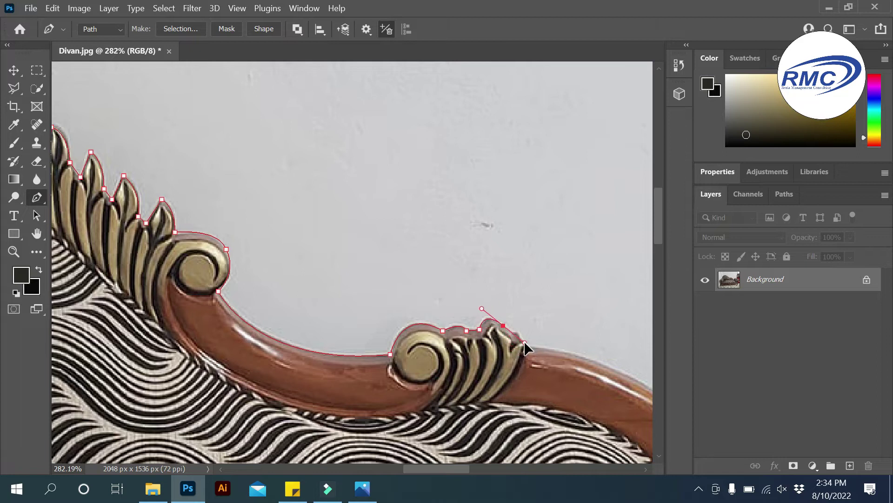
# Curve the path around the backrest's right end and down to where the frame meets the seat
pyautogui.keyDown('alt'); pyautogui.scroll(-3, 528, 356); pyautogui.keyUp('alt')
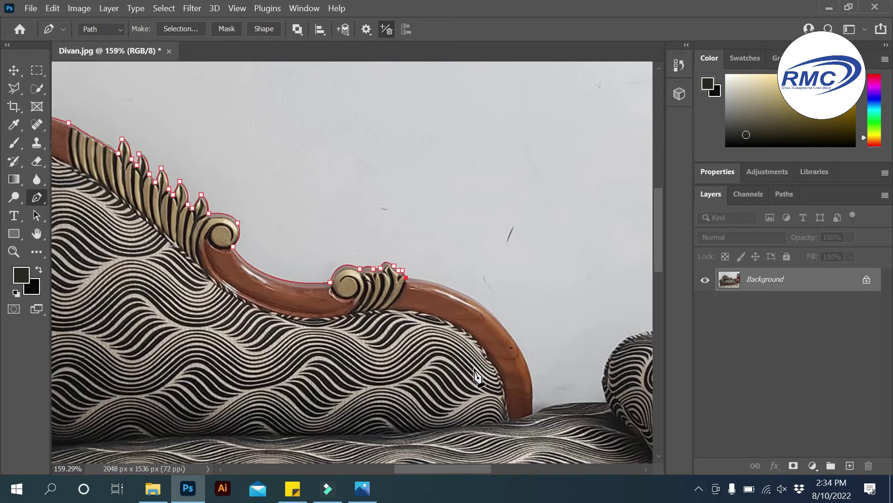
pyautogui.scroll(-1, 534, 379)
pyautogui.moveTo(530, 339); pyautogui.dragTo(561, 429)
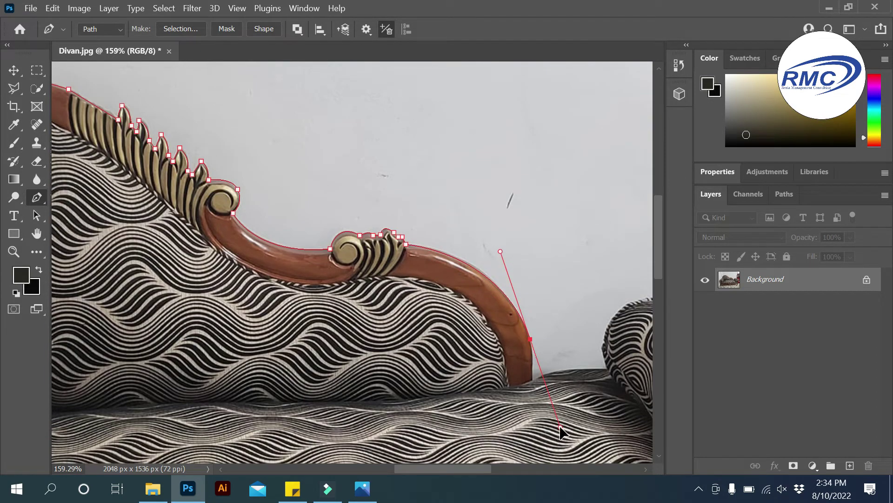
pyautogui.click(532, 381)
# Trace the path along the seat over the bolster cushion to the right armrest's top edge, removing the last outgoing handle
pyautogui.hscroll(5, 372, 321)
pyautogui.scroll(1, 484, 321)
pyautogui.moveTo(390, 288); pyautogui.dragTo(385, 321)
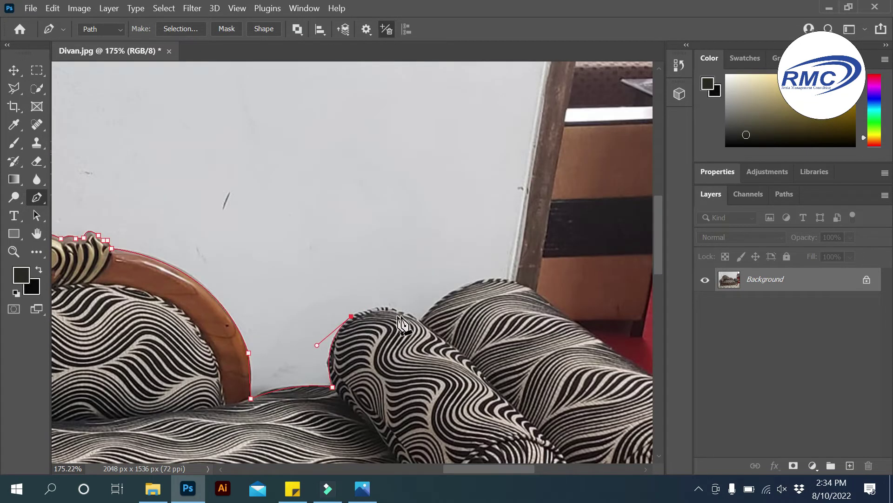
pyautogui.moveTo(530, 288); pyautogui.dragTo(588, 320)
pyautogui.keyDown('alt'); pyautogui.click(531, 288); pyautogui.keyUp('alt')
# Extend the path down the right armrest's outer edge to its rounded fabric end, removing the outgoing handle
pyautogui.hscroll(5, 410, 302)
pyautogui.scroll(-1, 410, 302)
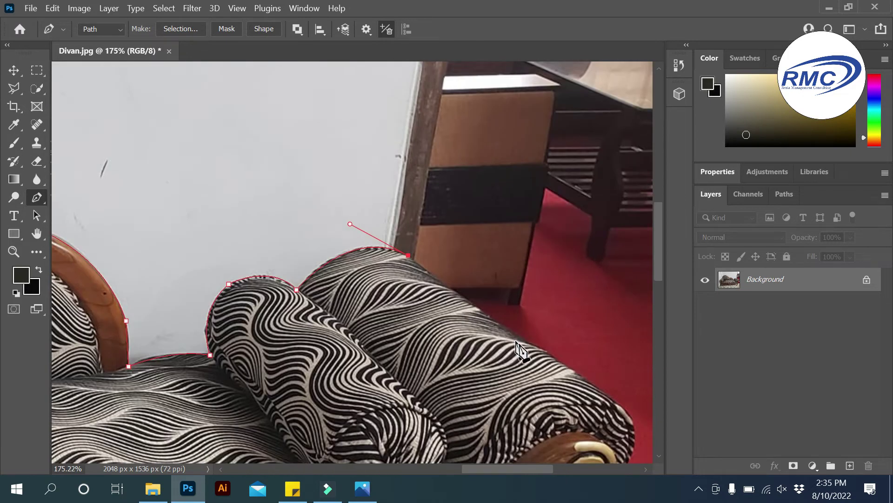
pyautogui.moveTo(615, 404); pyautogui.dragTo(601, 450)
pyautogui.keyDown('alt'); pyautogui.click(539, 405); pyautogui.keyUp('alt')
# Curve the path around the right armrest's fabric end and gold scroll to the top of the support's leaf carving
pyautogui.scroll(-4, 512, 372)
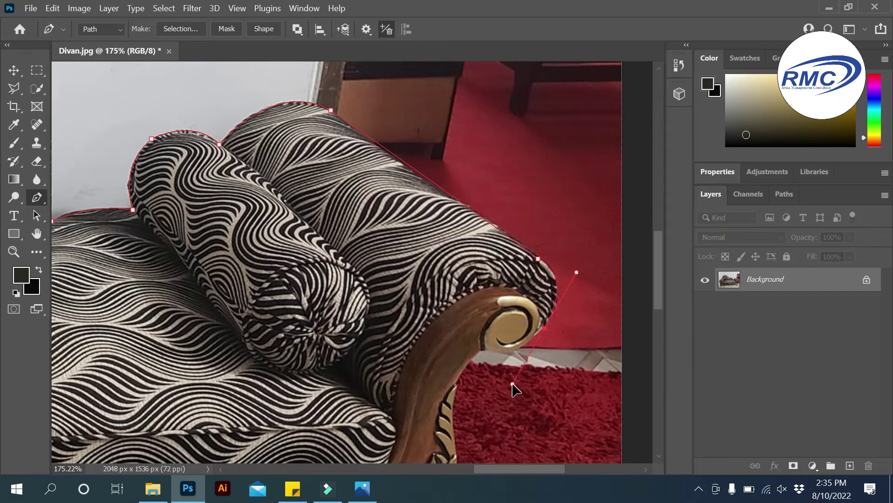
pyautogui.moveTo(484, 350); pyautogui.dragTo(409, 395)
pyautogui.keyDown('alt'); pyautogui.click(483, 350); pyautogui.keyUp('alt')
pyautogui.scroll(5, 477, 368)
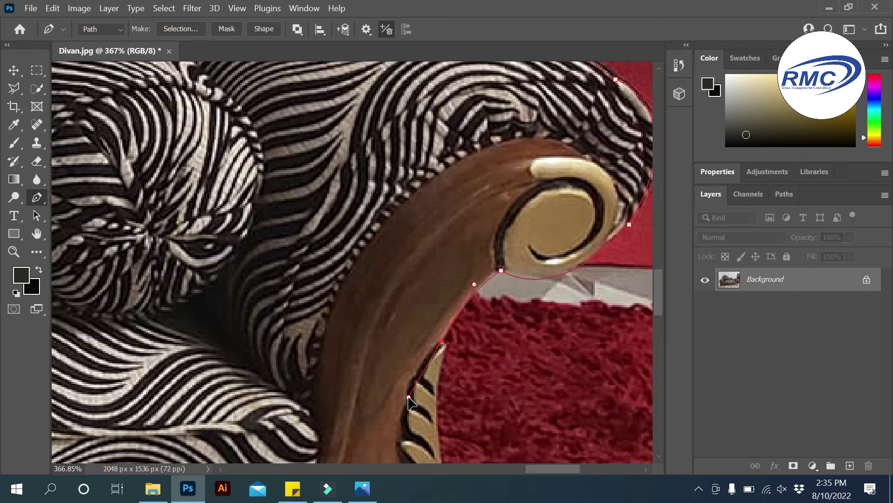
# Trace the outer edge of the right armrest support's leaf carving and the rosette below it
pyautogui.scroll(-5, 447, 354)
pyautogui.moveTo(445, 279); pyautogui.dragTo(443, 238)
pyautogui.moveTo(411, 327); pyautogui.dragTo(354, 370)
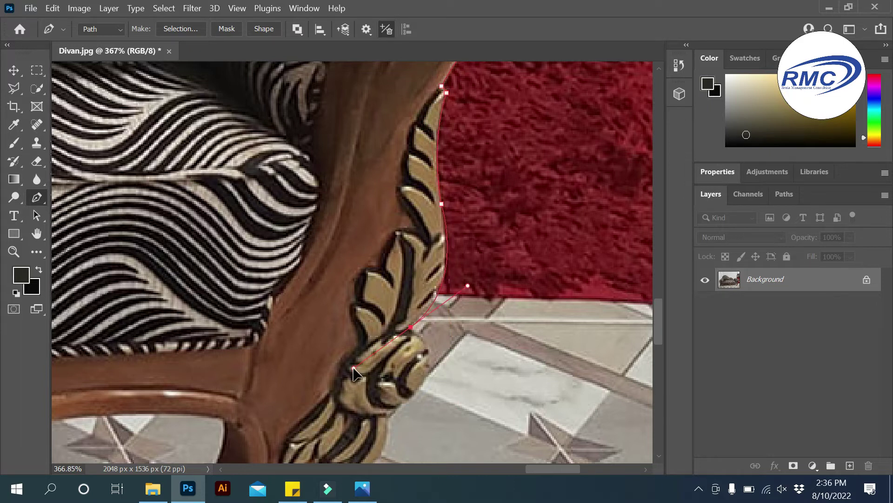
pyautogui.scroll(-3, 416, 338)
pyautogui.moveTo(388, 263); pyautogui.dragTo(399, 339)
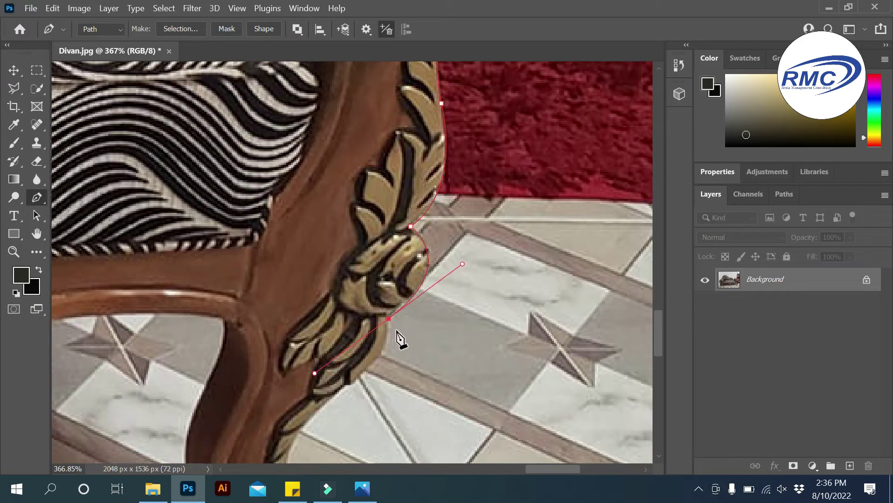
# Trace the right front leg's outer edge down its lower carving to the foot and its base
pyautogui.scroll(-2, 306, 331)
pyautogui.scroll(3, 305, 325)
pyautogui.scroll(-1, 363, 245)
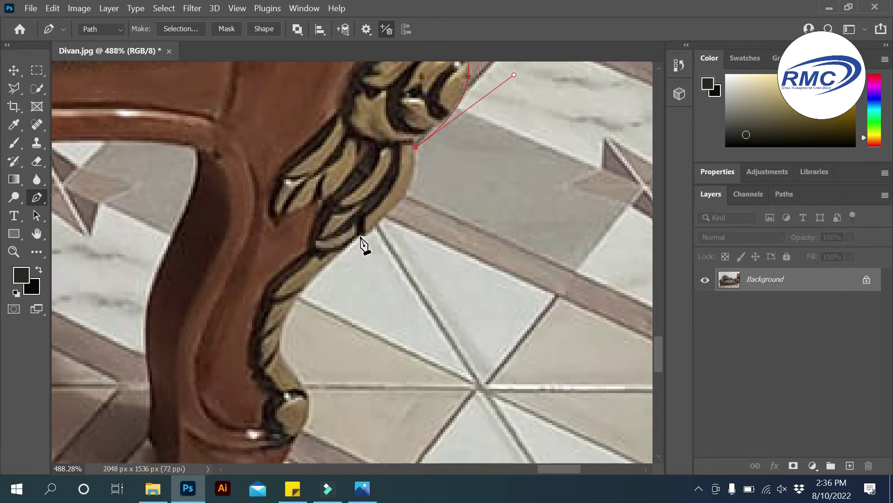
pyautogui.scroll(-1, 331, 288)
pyautogui.moveTo(304, 319); pyautogui.dragTo(382, 373)
pyautogui.scroll(-2, 306, 355)
pyautogui.moveTo(293, 300); pyautogui.dragTo(260, 347)
pyautogui.click(275, 343)
# Trace the right front leg's inner edge from the foot up to the underside of the front rail
pyautogui.moveTo(124, 235); pyautogui.dragTo(153, 322)
pyautogui.scroll(1, 149, 307)
pyautogui.moveTo(191, 141)
pyautogui.mouseDown()
pyautogui.moveTo(263, 59)
pyautogui.moveTo(197, 136)
pyautogui.mouseUp()
pyautogui.scroll(1, 263, 60)
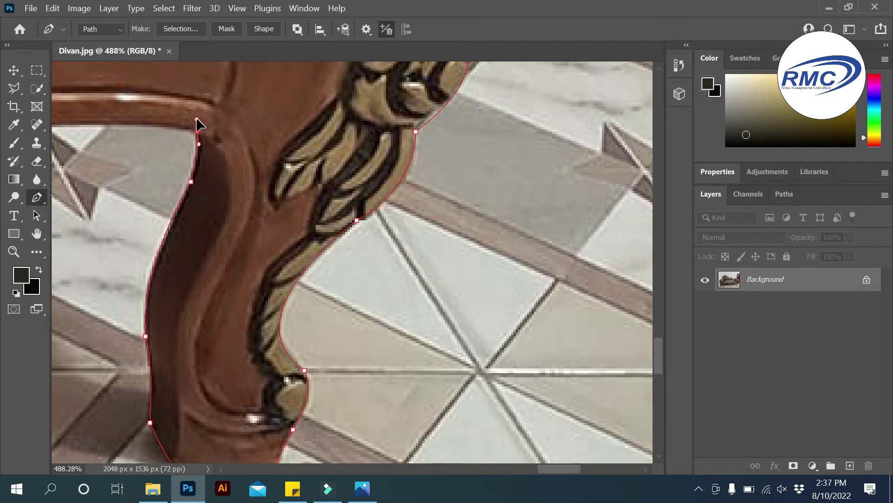
# Extend the path with curved segments along the front rail's underside beneath the right leaf carving
pyautogui.scroll(-3, 539, 235)
pyautogui.moveTo(287, 178); pyautogui.dragTo(284, 210)
pyautogui.hscroll(-3, 281, 181)
pyautogui.scroll(1, 289, 259)
pyautogui.moveTo(171, 193); pyautogui.dragTo(93, 170)
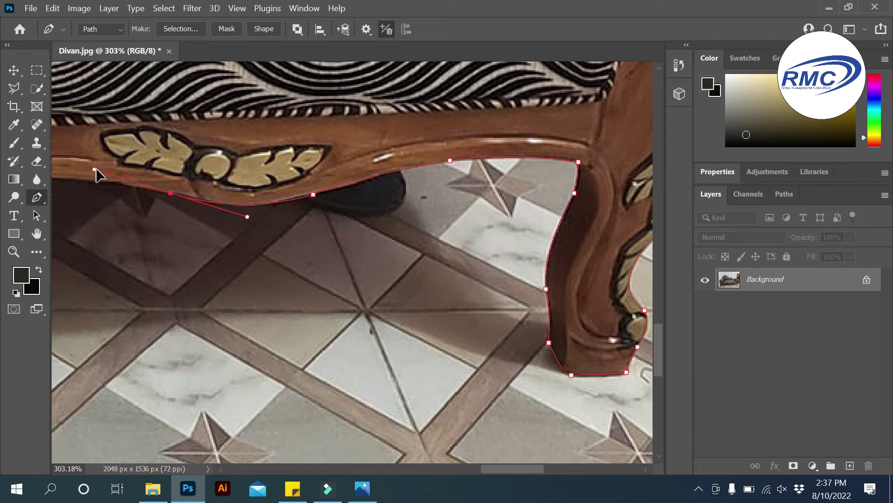
# Extend the path with curved segments along the front rail's underside from the right leaf carving toward the centre carving
pyautogui.scroll(-2, 529, 286)
pyautogui.hscroll(-3, 225, 215)
pyautogui.scroll(2, 225, 215)
pyautogui.moveTo(225, 206); pyautogui.dragTo(131, 225)
pyautogui.hscroll(-3, 285, 233)
pyautogui.scroll(1, 225, 252)
pyautogui.moveTo(225, 252); pyautogui.dragTo(138, 295)
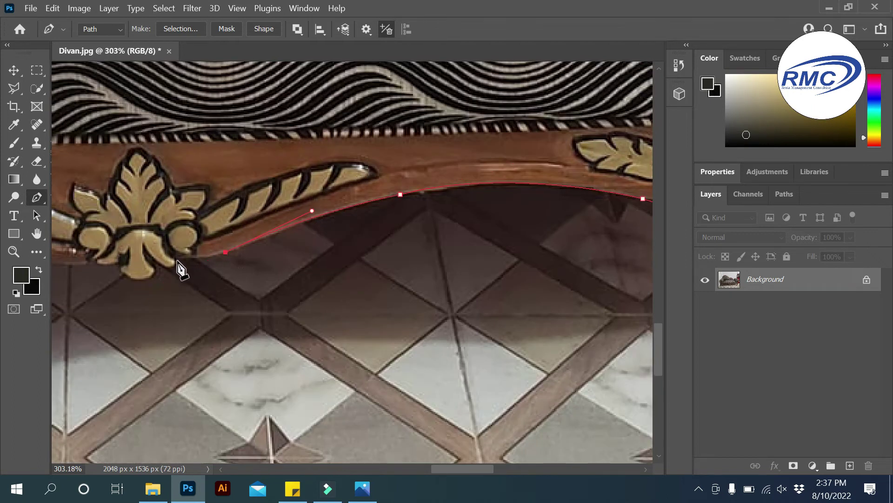
# Trace the lower edge of the centre carving on the front rail, with corner points between its lobes
pyautogui.moveTo(163, 256); pyautogui.dragTo(163, 256)
pyautogui.keyDown('alt'); pyautogui.click(159, 266); pyautogui.keyUp('alt')
pyautogui.moveTo(97, 241); pyautogui.dragTo(97, 241)
pyautogui.keyDown('alt'); pyautogui.click(120, 268); pyautogui.keyUp('alt')
pyautogui.keyDown('alt'); pyautogui.click(97, 260); pyautogui.keyUp('alt')
pyautogui.scroll(-4, 97, 262)
pyautogui.moveTo(125, 281); pyautogui.dragTo(433, 352)
pyautogui.scroll(8, 433, 351)
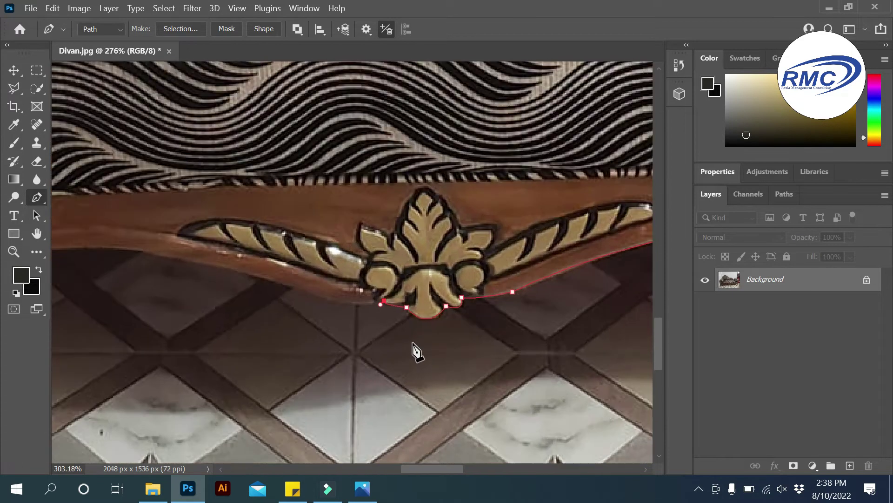
# Continue the path with curved segments along the rail's underside from the centre carving to the left leaf carving
pyautogui.moveTo(223, 259); pyautogui.dragTo(105, 206)
pyautogui.keyDown('alt'); pyautogui.click(223, 258); pyautogui.keyUp('alt')
pyautogui.scroll(-6, 501, 339)
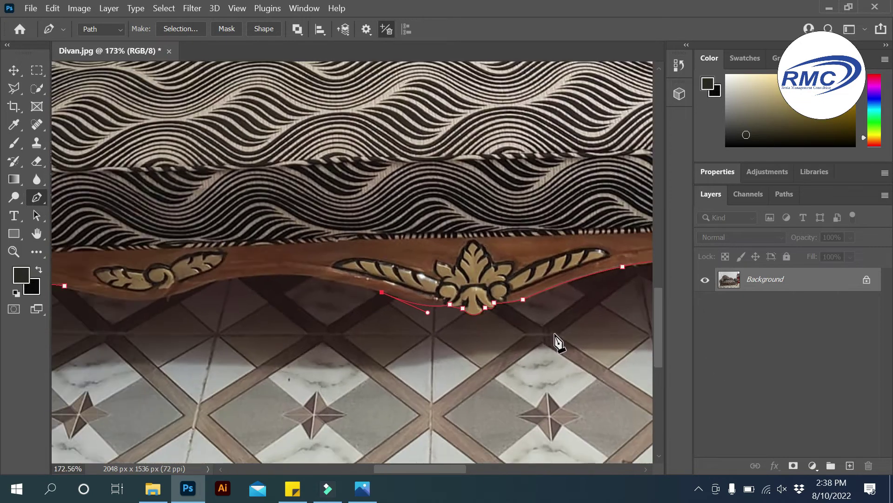
pyautogui.scroll(-1, 507, 335)
pyautogui.scroll(5, 209, 298)
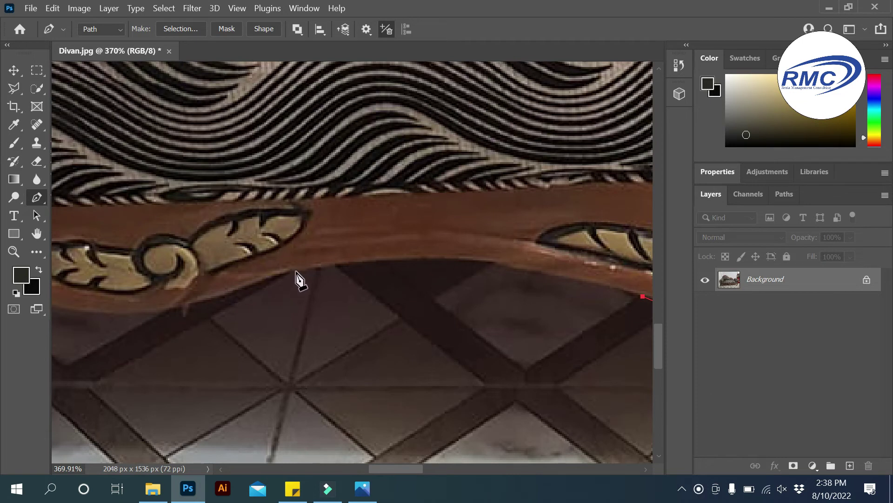
pyautogui.moveTo(297, 270); pyautogui.dragTo(150, 313)
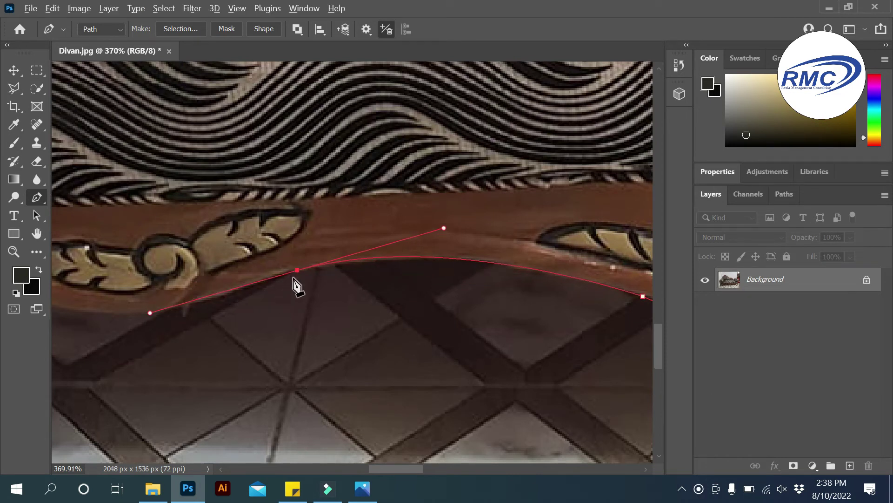
# Close the sofa path at its starting anchor with a curve beneath the left leaf carving
pyautogui.scroll(-6, 524, 357)
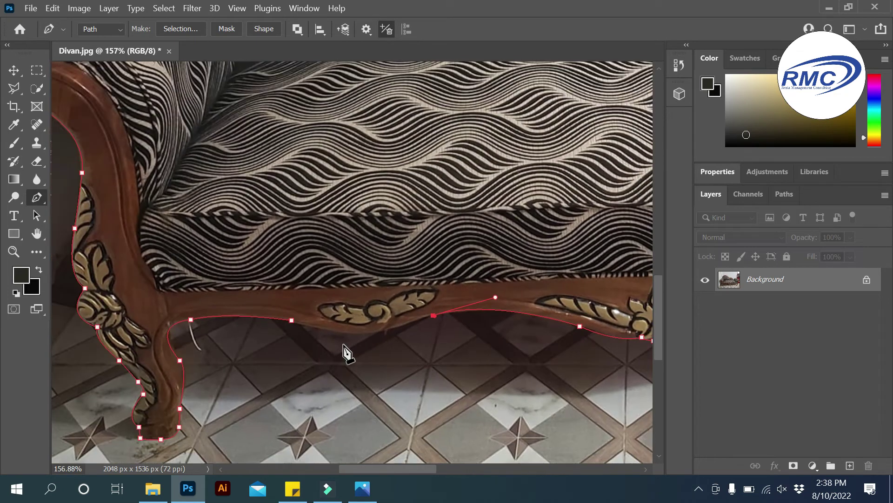
pyautogui.scroll(3, 314, 345)
pyautogui.scroll(2, 315, 344)
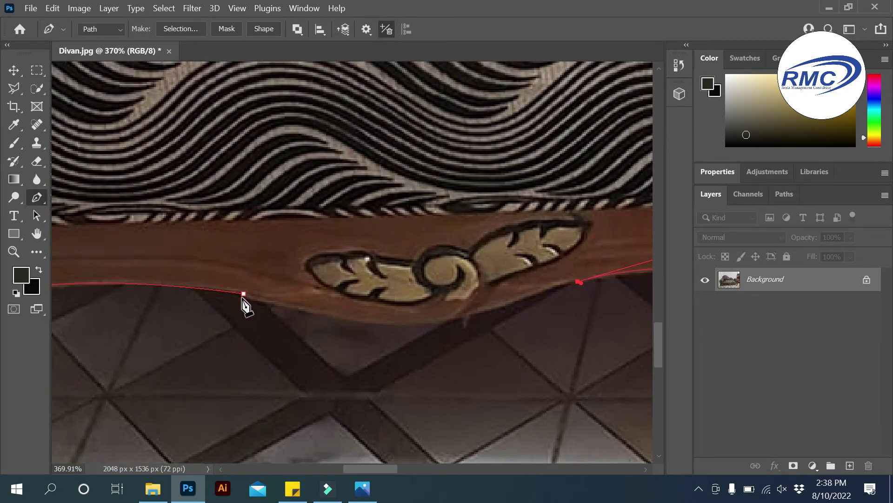
pyautogui.moveTo(244, 293); pyautogui.dragTo(83, 227)
pyautogui.scroll(-2, 324, 303)
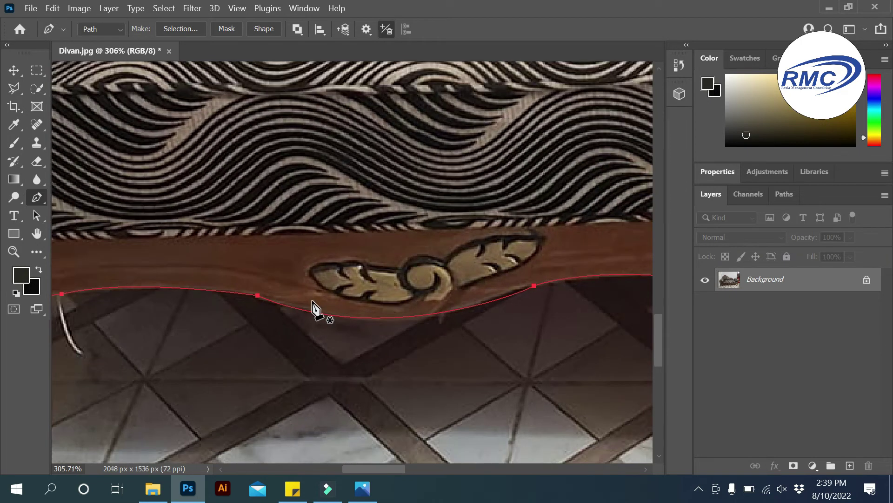
pyautogui.scroll(-3, 548, 274)
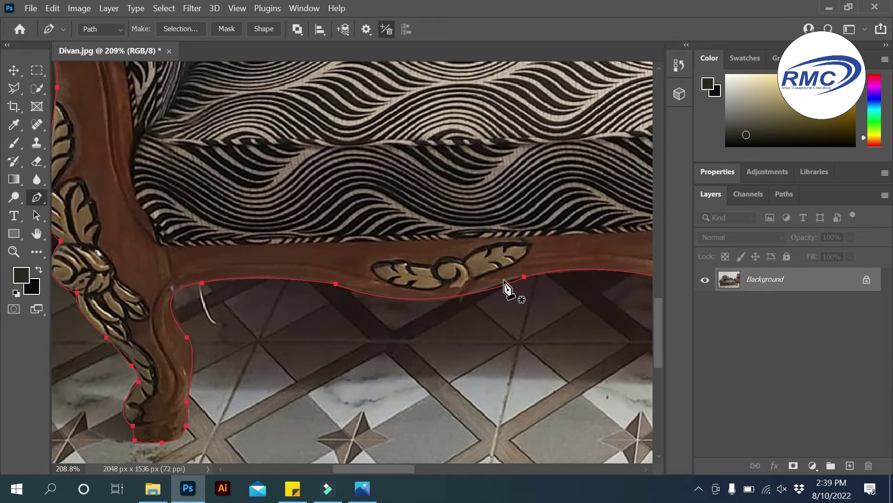
pyautogui.scroll(-3, 299, 244)
pyautogui.scroll(2, 465, 223)
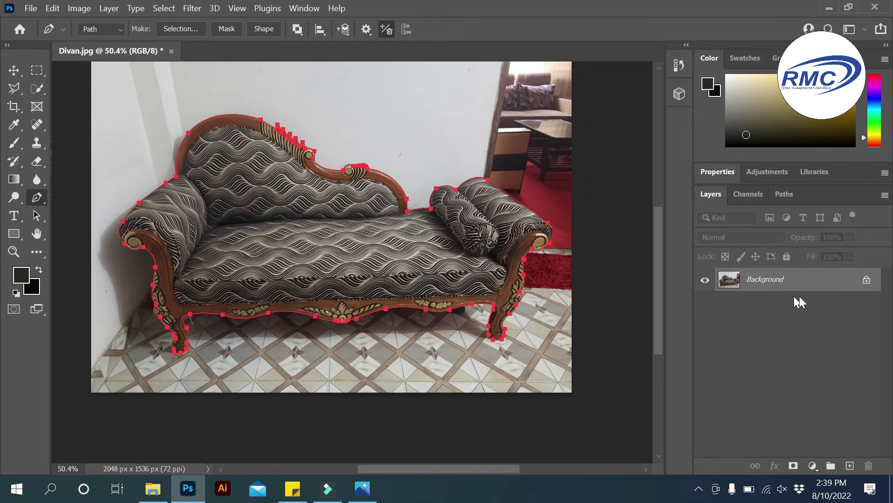
# Load the sofa path as a selection and use it to add a layer mask to the photo layer
pyautogui.click(783, 194)
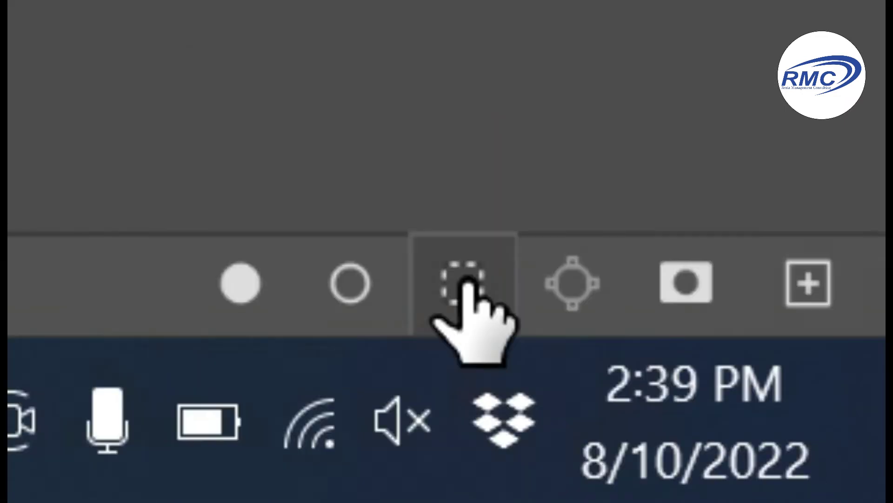
pyautogui.click(681, 405)
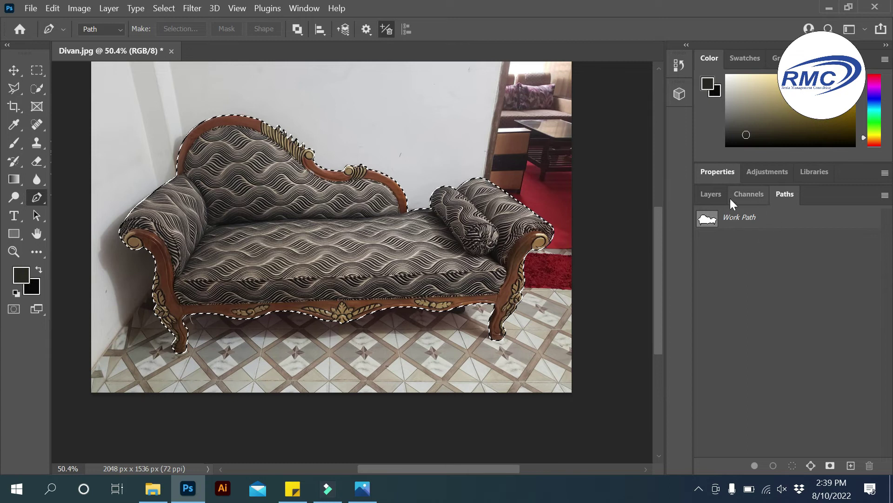
pyautogui.click(708, 195)
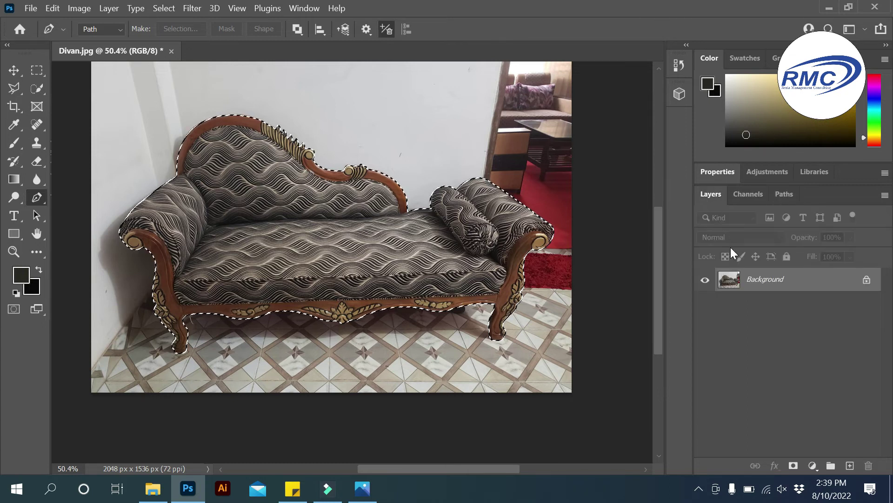
pyautogui.click(792, 471)
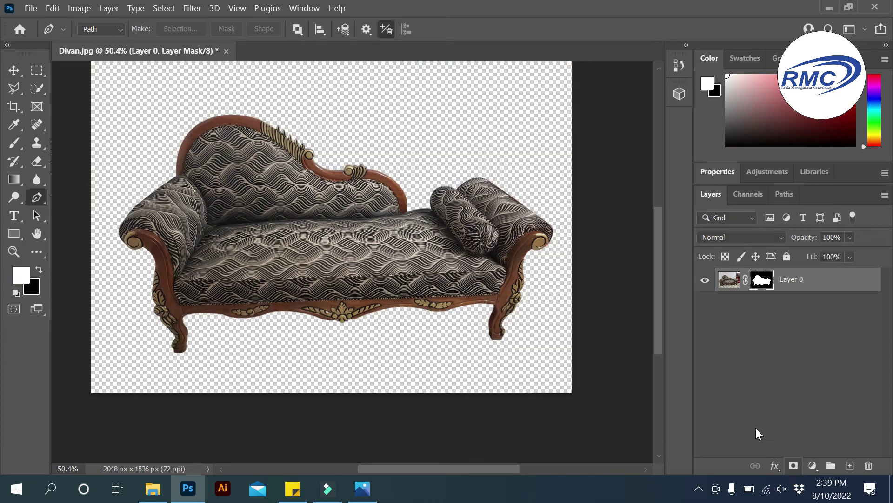
# Add an off-white solid colour fill layer (#f4f1ea) and place it below the masked sofa layer
pyautogui.click(811, 465)
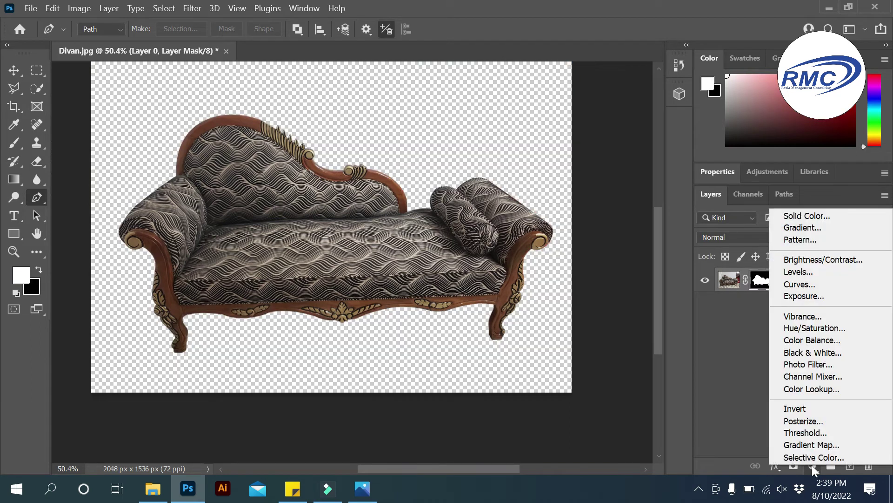
pyautogui.click(802, 215)
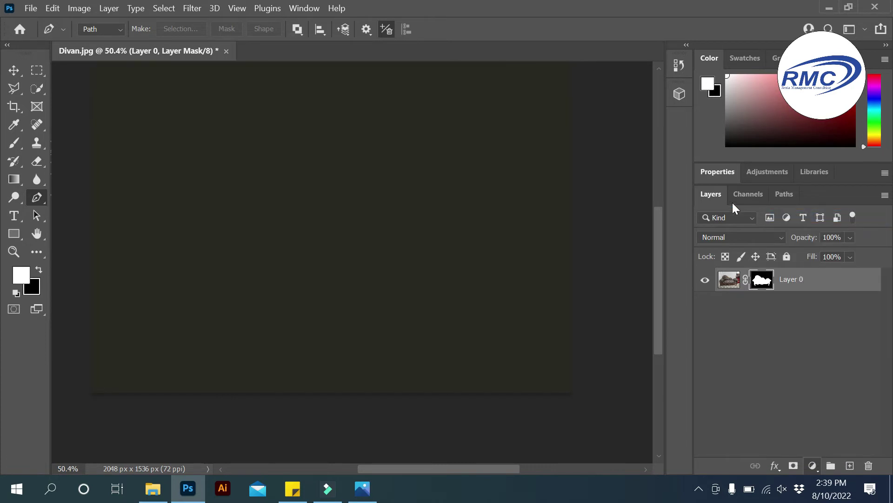
pyautogui.click(387, 96)
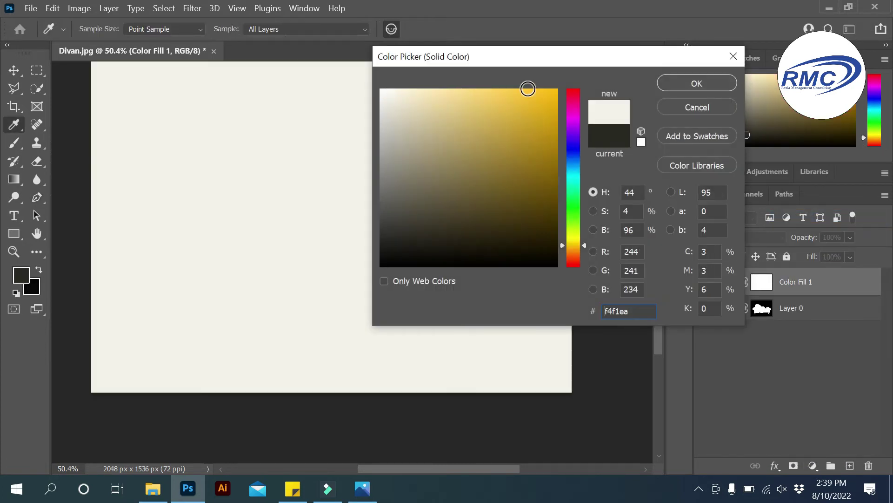
pyautogui.click(698, 87)
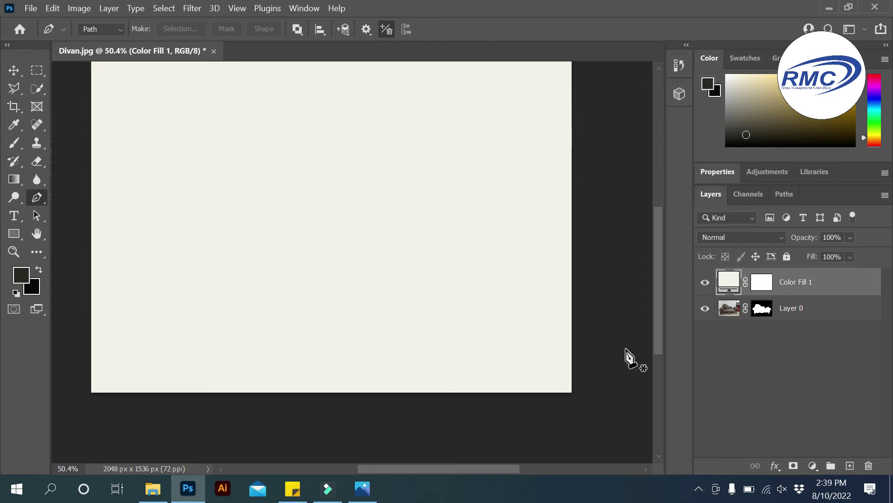
pyautogui.moveTo(797, 282); pyautogui.dragTo(790, 313)
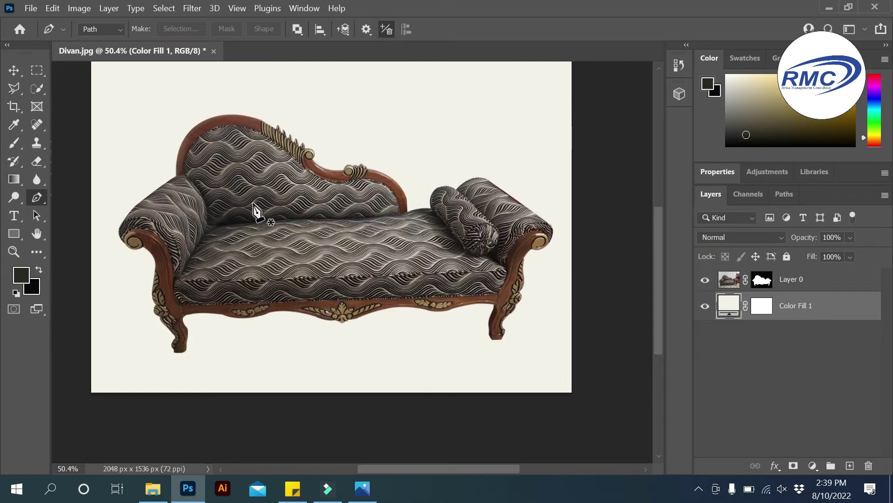
pyautogui.click(18, 70)
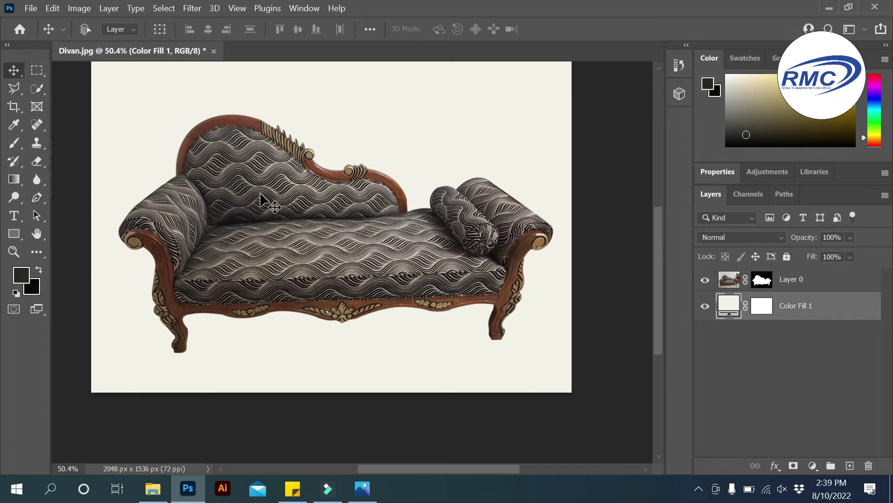
pyautogui.hotkey('ctrl', 't')
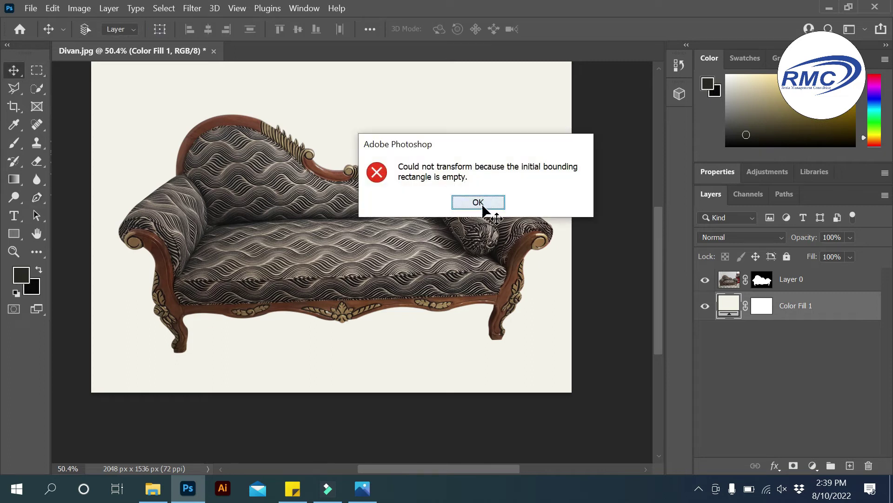
pyautogui.click(479, 201)
pyautogui.click(305, 225)
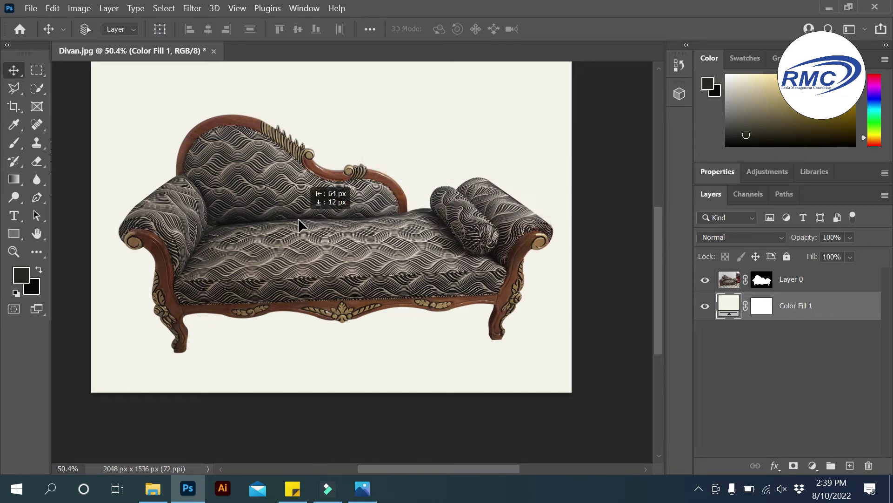
# Scale the sofa layer down with Free Transform and reposition it near the middle of the canvas
pyautogui.click(731, 279)
pyautogui.hotkey('ctrl', 't')
pyautogui.scroll(1, 392, 238)
pyautogui.moveTo(571, 77); pyautogui.dragTo(515, 99)
pyautogui.moveTo(306, 283); pyautogui.dragTo(326, 256)
pyautogui.click(680, 30)
pyautogui.hotkey('ctrl', 't')
pyautogui.moveTo(530, 88); pyautogui.dragTo(543, 89)
pyautogui.click(680, 30)
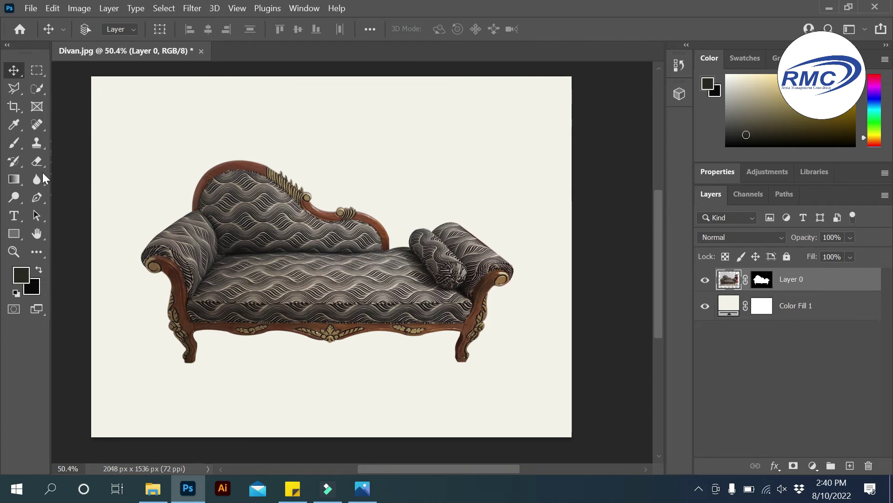
# Set the Pen Tool to Shape mode and pick a near-black foreground colour for the shape's fill
pyautogui.rightClick(36, 198)
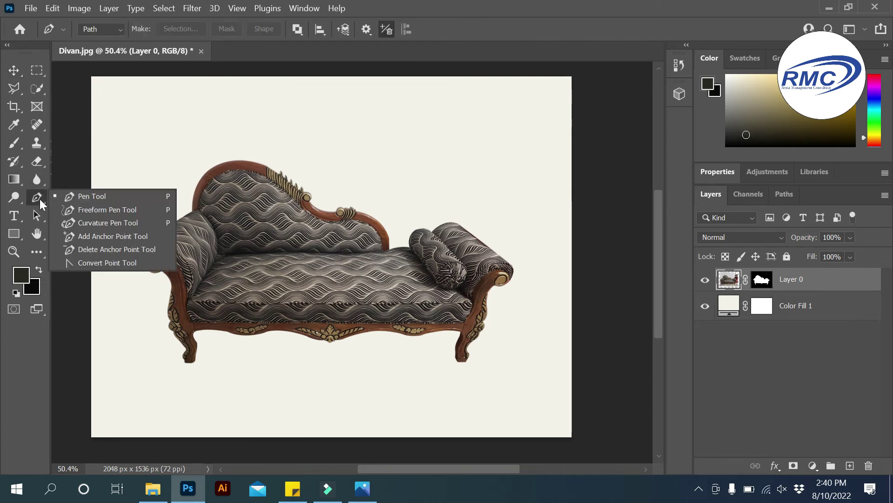
pyautogui.click(104, 200)
pyautogui.click(119, 29)
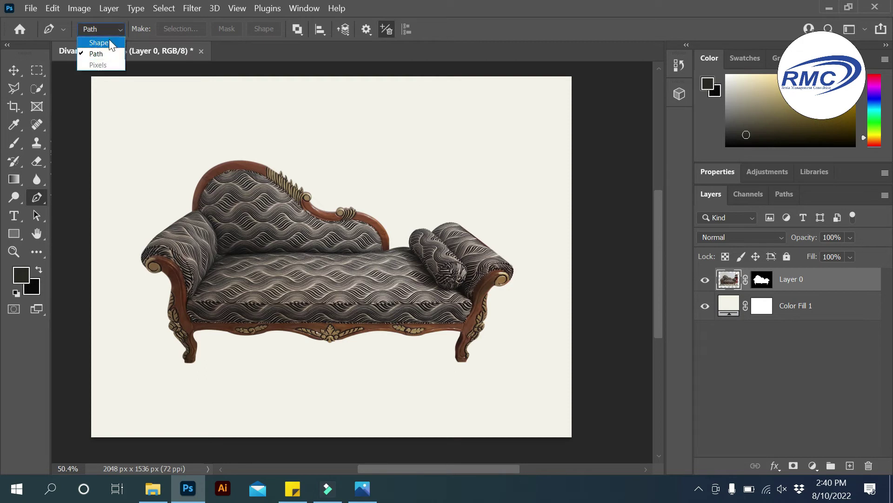
pyautogui.click(109, 40)
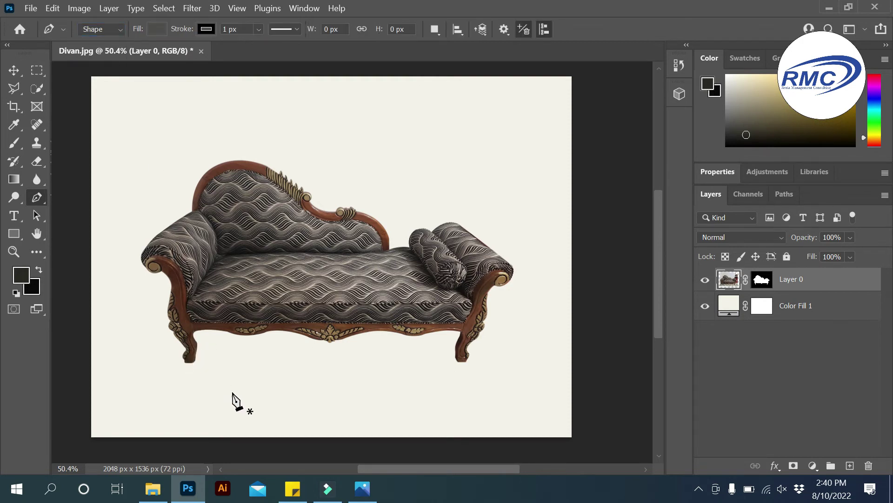
pyautogui.scroll(3, 218, 390)
pyautogui.scroll(2, 186, 354)
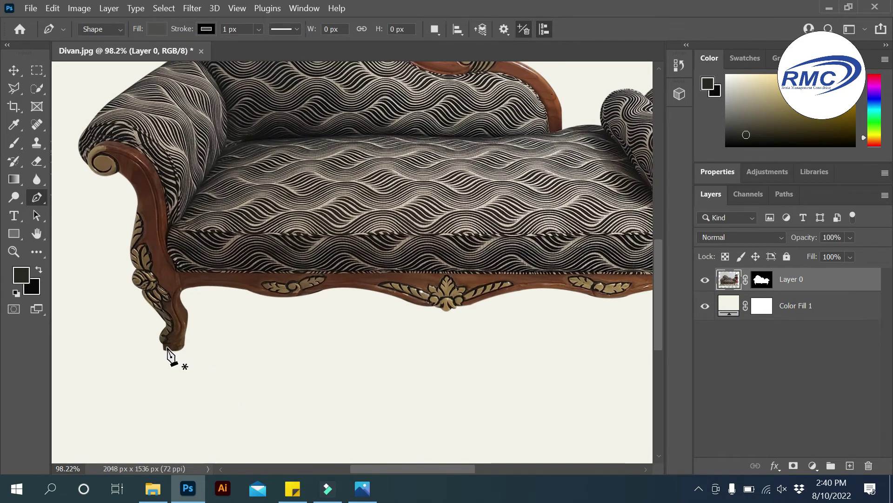
pyautogui.click(24, 274)
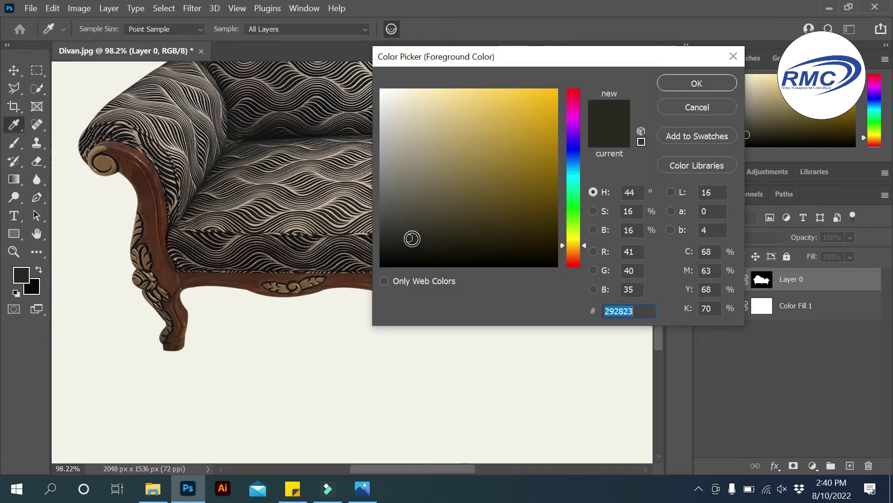
pyautogui.click(409, 239)
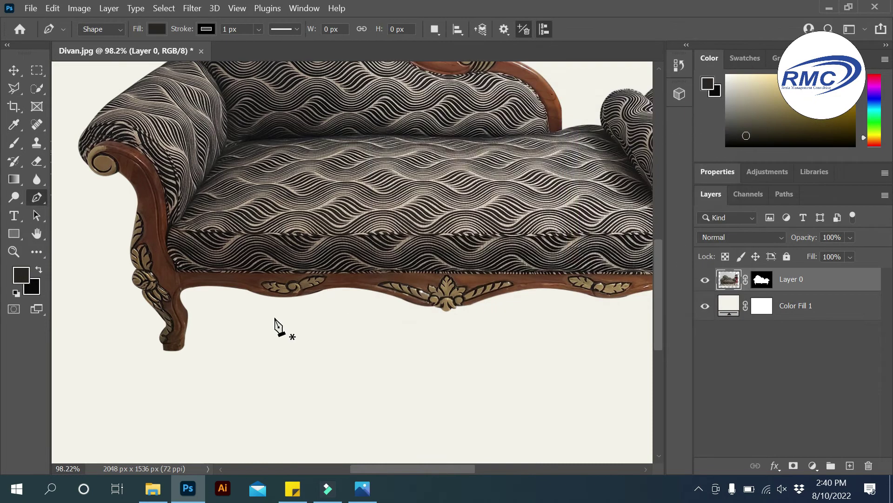
# Draw a closed four-point shadow shape, about 293 by 112 px, from the left front foot up to the rail beneath the left leaf carving
pyautogui.click(164, 348)
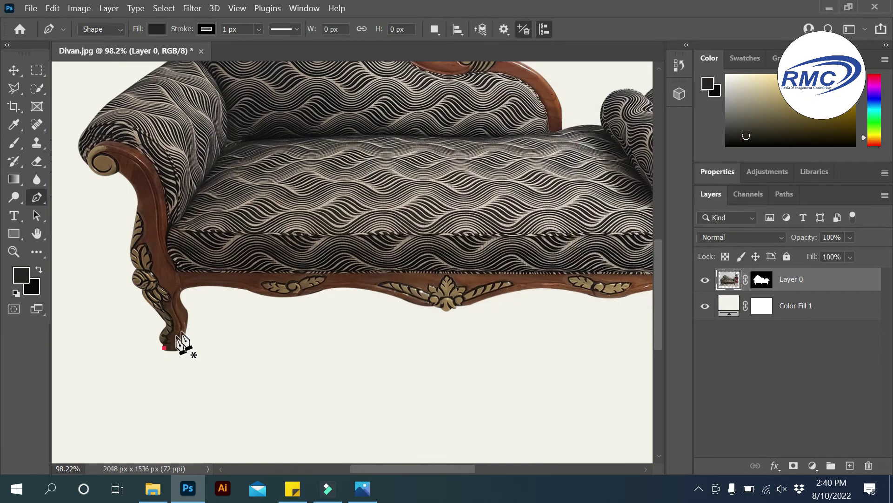
pyautogui.click(252, 297)
pyautogui.click(297, 297)
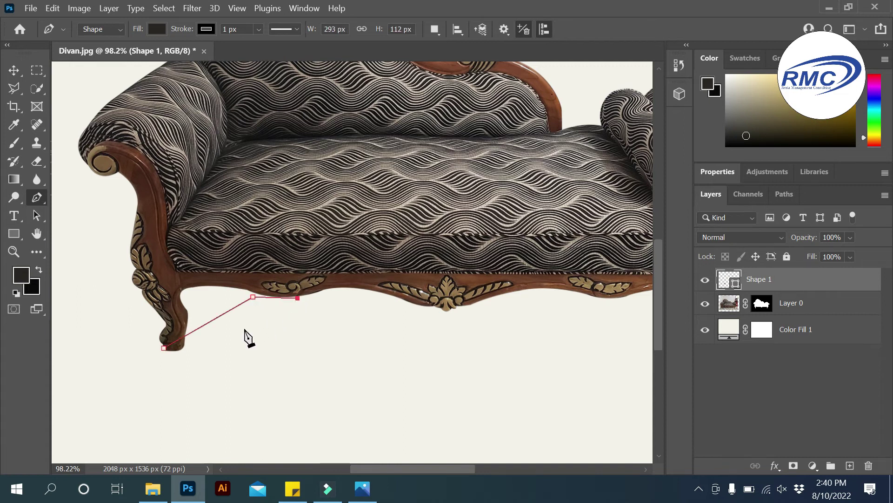
pyautogui.click(184, 347)
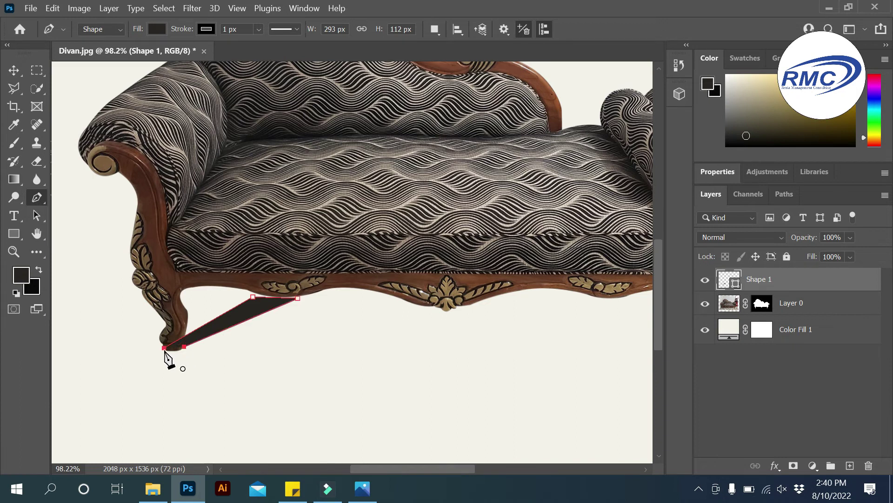
pyautogui.click(166, 348)
# Convert the left leg's shadow shape to a smart object and apply a Gaussian Blur with a 20.8 px radius
pyautogui.click(191, 9)
pyautogui.moveTo(242, 173)
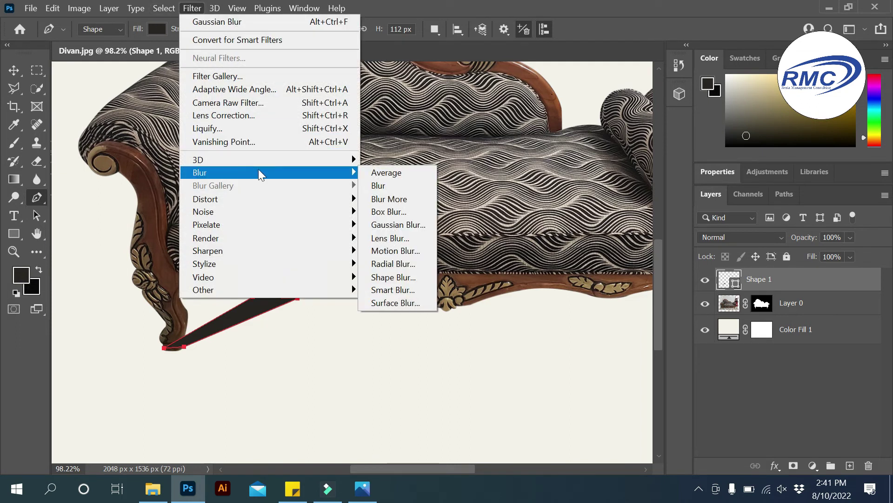
pyautogui.click(398, 224)
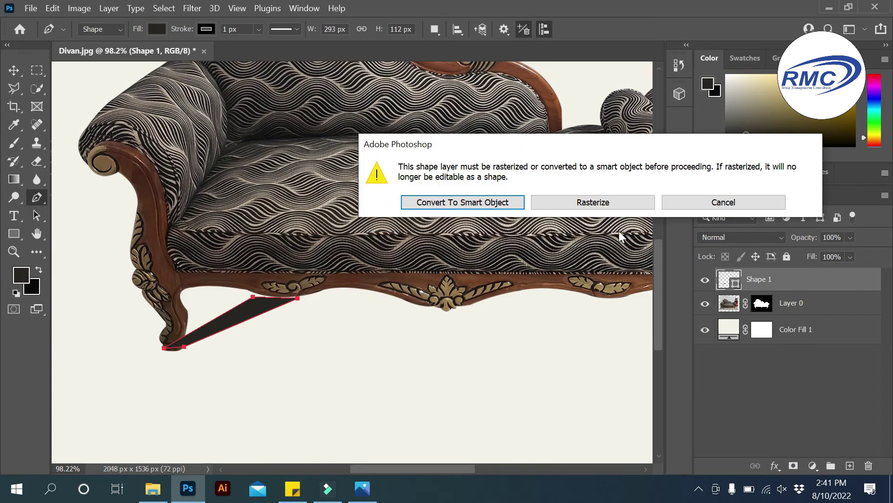
pyautogui.click(462, 202)
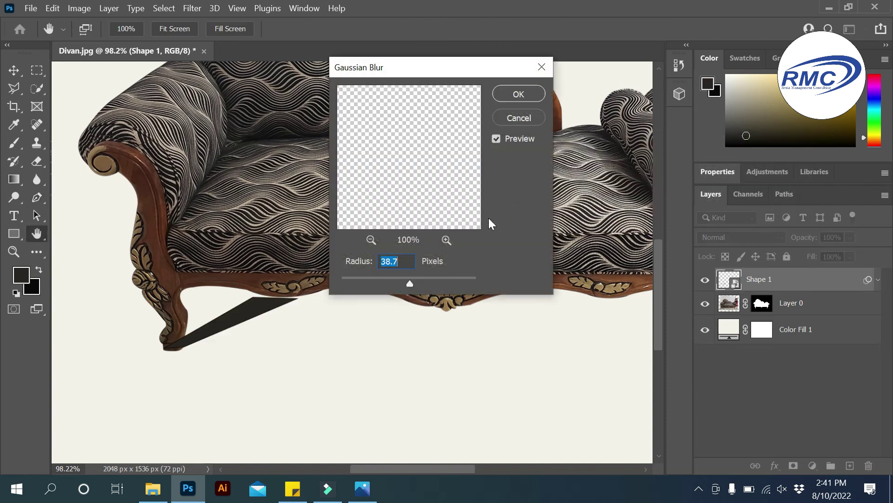
pyautogui.moveTo(409, 289); pyautogui.dragTo(401, 287)
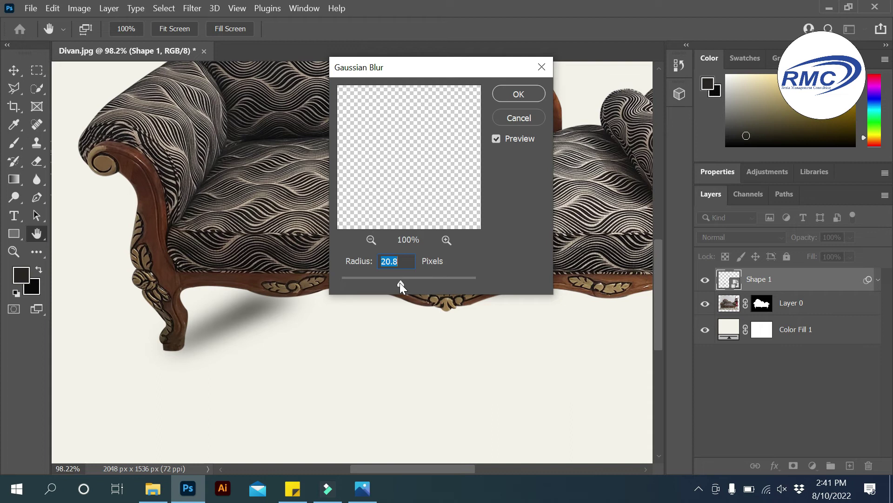
pyautogui.click(518, 94)
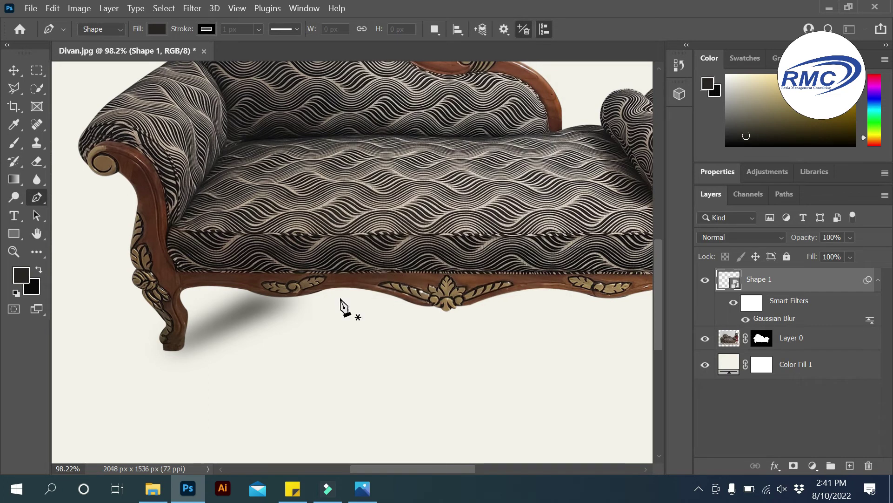
# Draw a four-point shadow shape, about 290 by 120 px, from the right front foot up to the rail beneath the right leaf carving
pyautogui.scroll(-3, 212, 352)
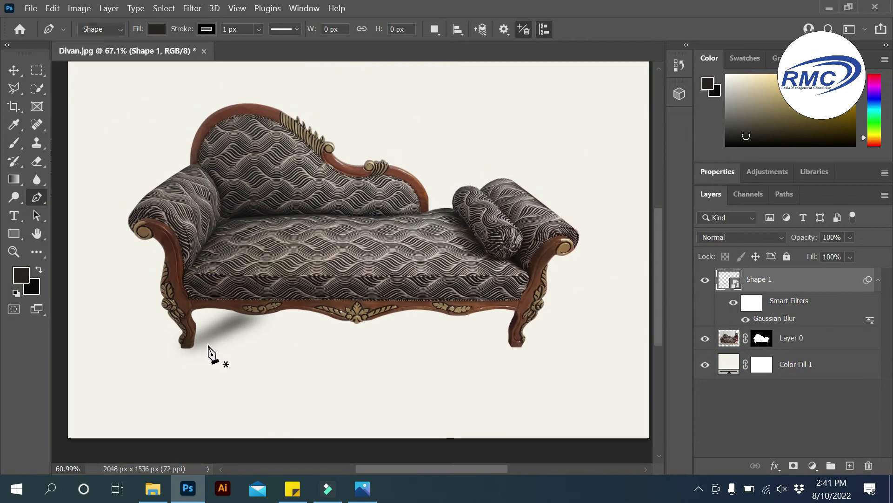
pyautogui.scroll(2, 557, 348)
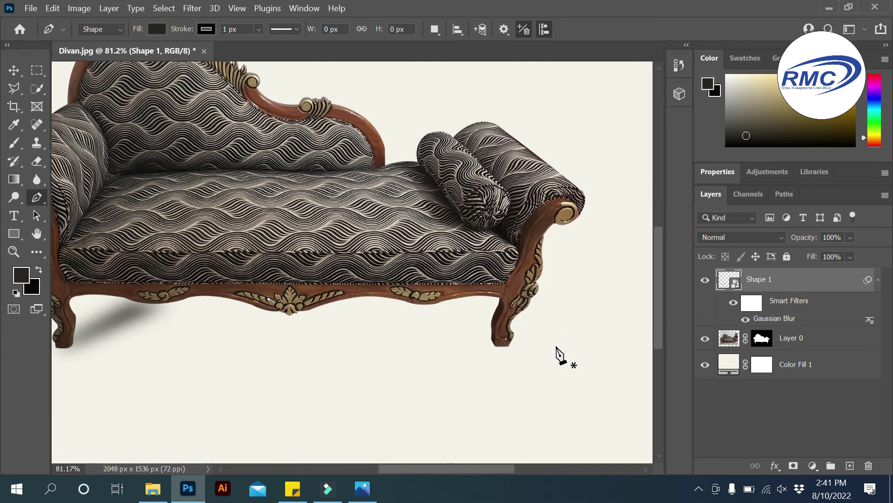
pyautogui.click(510, 344)
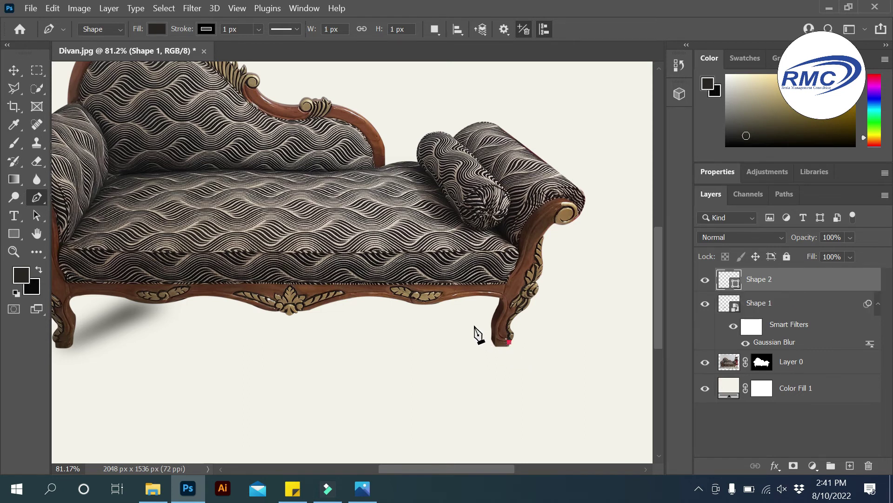
pyautogui.click(433, 304)
pyautogui.click(401, 300)
pyautogui.click(493, 345)
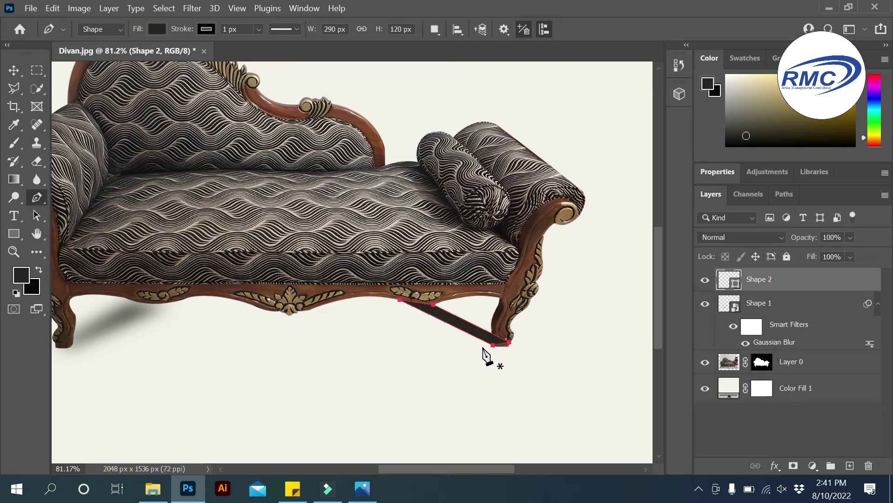
# Convert the right leg's shadow shape to a smart object and soften it with a Gaussian Blur
pyautogui.click(192, 8)
pyautogui.moveTo(344, 172)
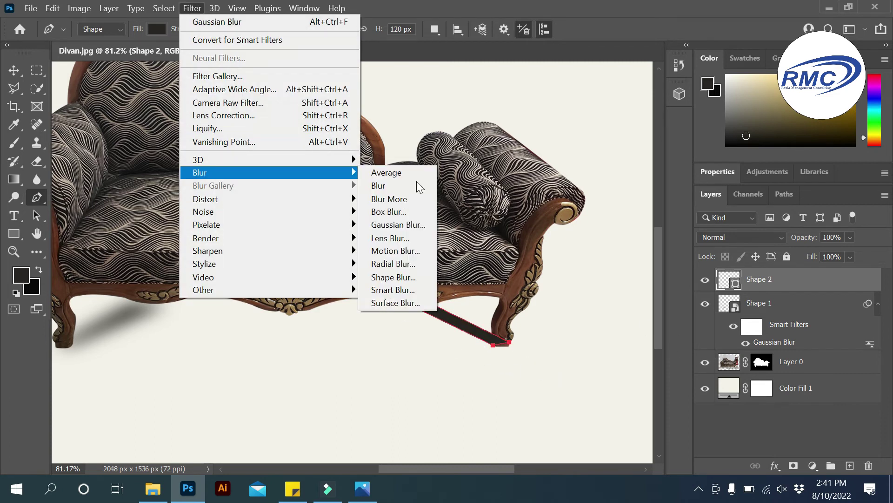
pyautogui.click(399, 225)
pyautogui.click(495, 201)
pyautogui.click(516, 94)
# Draw a closed four-sided dark shape, about 1152 by 285 px, across the sofa's seat with the Pen Tool
pyautogui.scroll(-2, 463, 315)
pyautogui.click(232, 229)
pyautogui.click(200, 290)
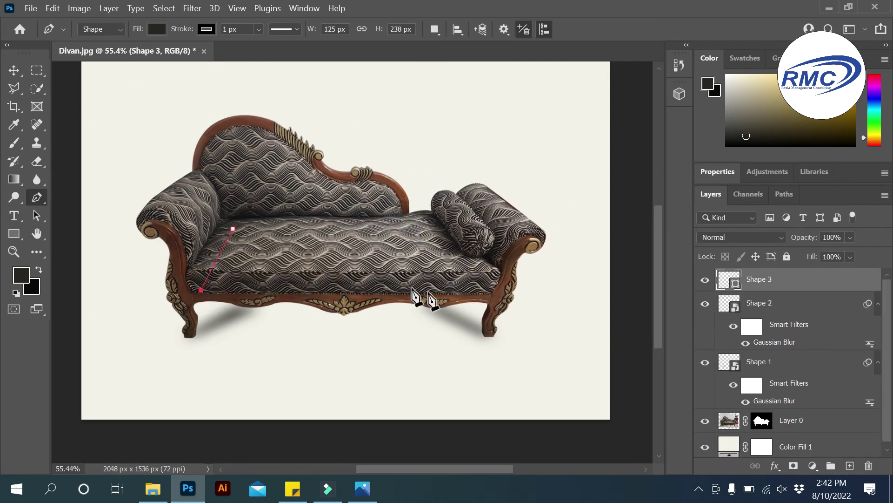
pyautogui.click(482, 289)
pyautogui.click(498, 216)
pyautogui.click(232, 228)
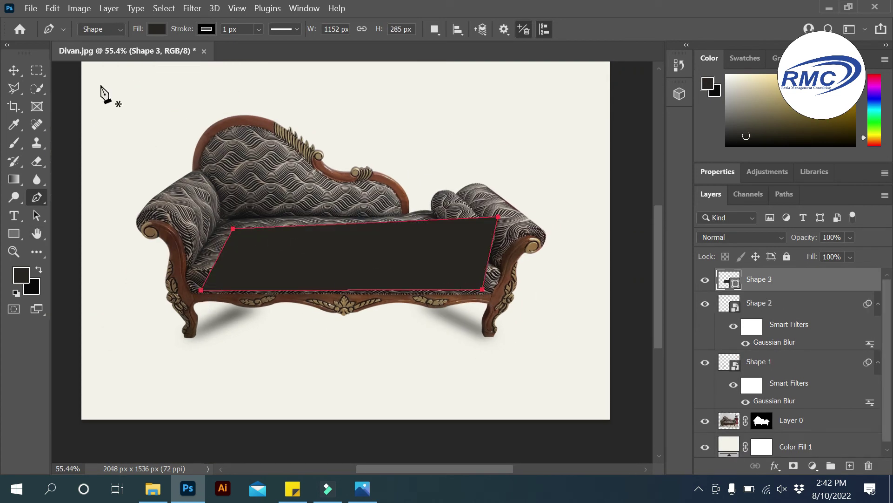
# Place the large shadow shape between the sofa layer and the colour fill, and lower it beneath the front rail
pyautogui.press('v')
pyautogui.moveTo(768, 279); pyautogui.dragTo(787, 432)
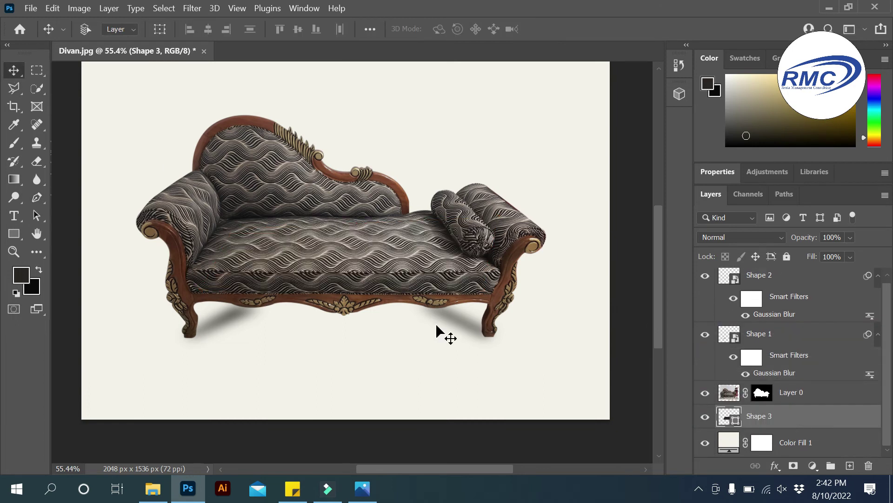
pyautogui.moveTo(384, 261); pyautogui.dragTo(384, 286)
# Convert the large shadow shape to a smart object, apply a Gaussian Blur, and move it slightly lower
pyautogui.click(192, 8)
pyautogui.click(387, 223)
pyautogui.click(463, 201)
pyautogui.click(517, 94)
pyautogui.moveTo(416, 310); pyautogui.dragTo(417, 322)
# Apply a second Gaussian Blur with an adjusted radius to the large shadow under the sofa
pyautogui.click(192, 8)
pyautogui.click(394, 225)
pyautogui.moveTo(405, 282); pyautogui.dragTo(401, 314)
pyautogui.click(518, 93)
# Scale the large shadow to about 95% with Free Transform and reposition it between the sofa's front legs
pyautogui.hotkey('ctrl', 't')
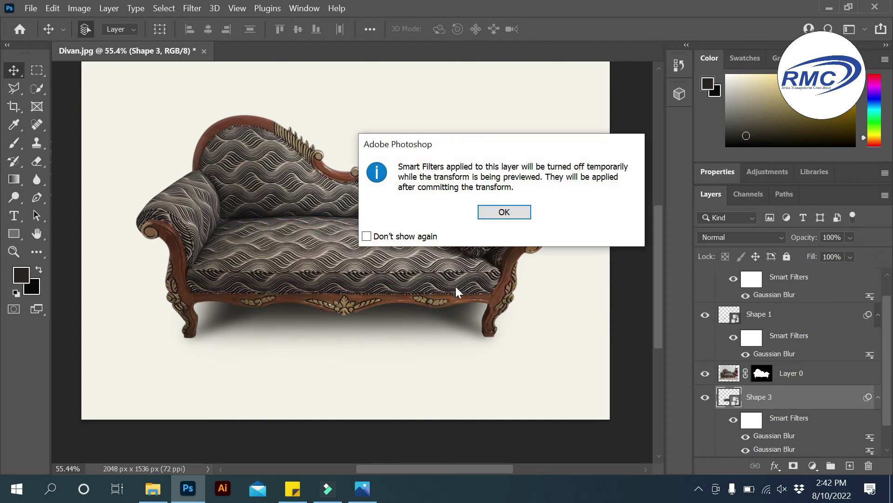
pyautogui.click(504, 212)
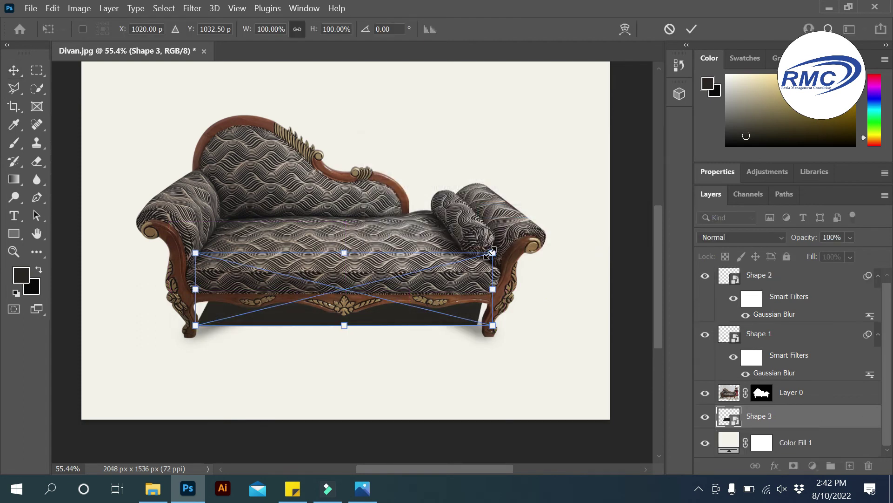
pyautogui.moveTo(491, 252); pyautogui.dragTo(475, 256)
pyautogui.moveTo(416, 301); pyautogui.dragTo(424, 297)
pyautogui.moveTo(492, 264); pyautogui.dragTo(492, 263)
pyautogui.click(689, 28)
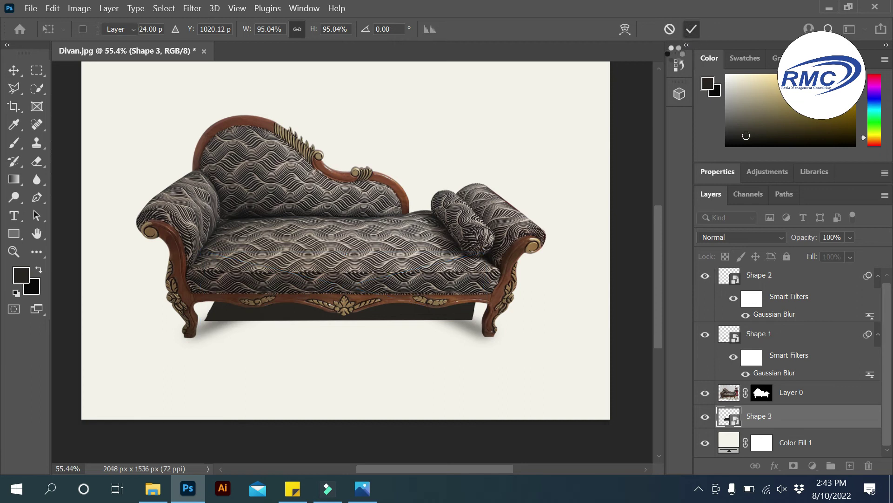
pyautogui.moveTo(388, 316); pyautogui.dragTo(390, 317)
pyautogui.hotkey('ctrl', 'alt', 'f')
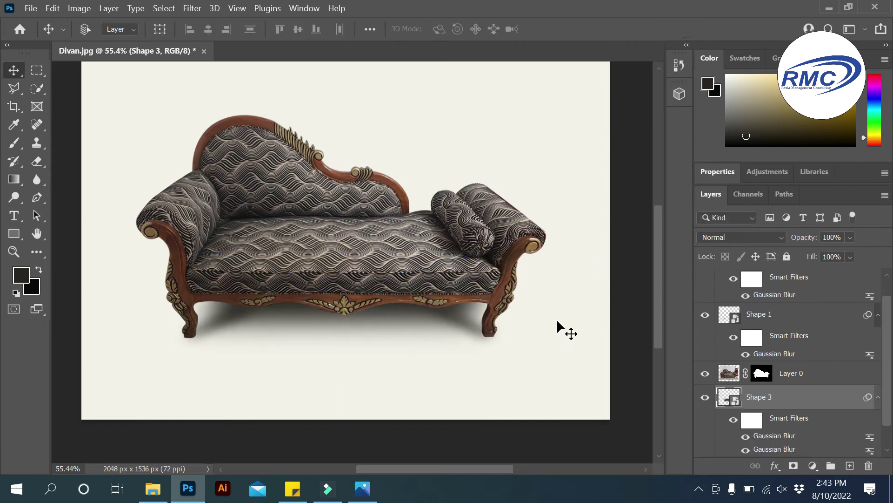
# Export the finished image as a JPG at 100% quality and 2048 by 1536 px
pyautogui.scroll(-2, 558, 265)
pyautogui.scroll(1, 458, 212)
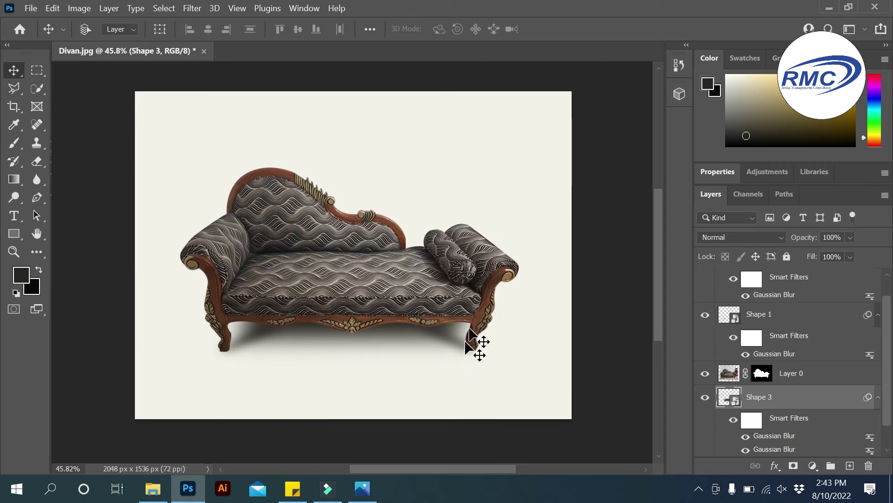
pyautogui.click(30, 8)
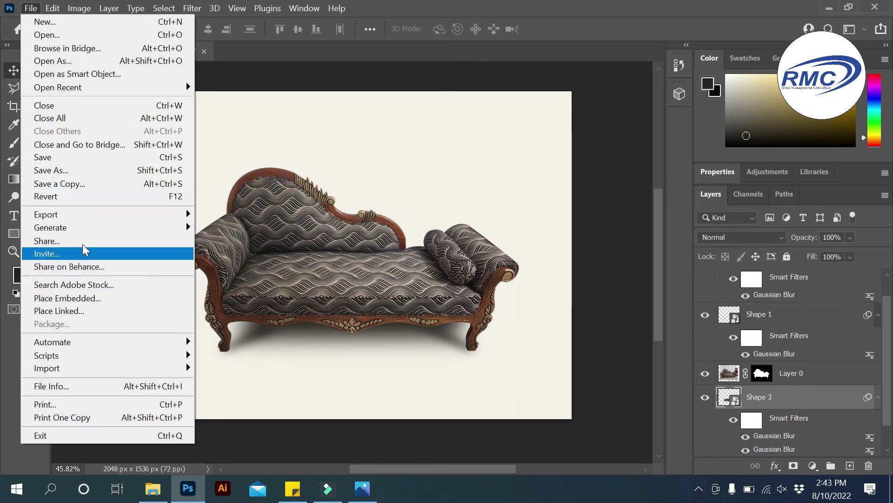
pyautogui.moveTo(85, 219)
pyautogui.click(242, 230)
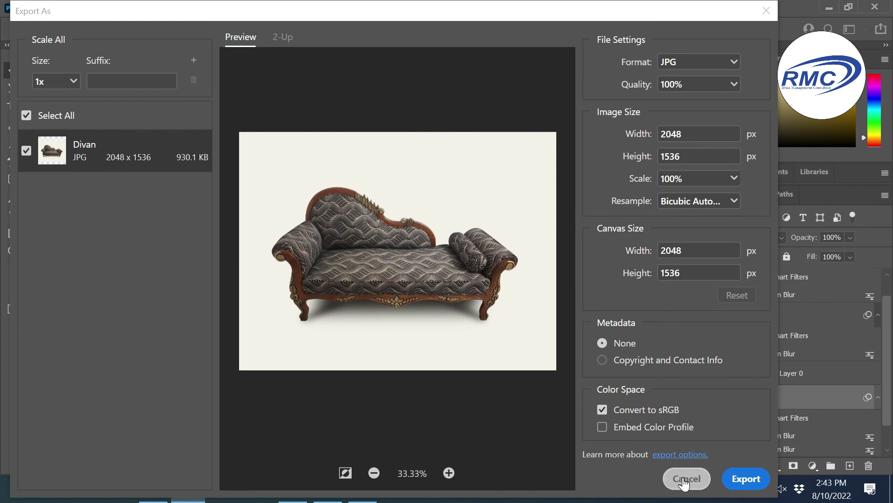
pyautogui.click(754, 482)
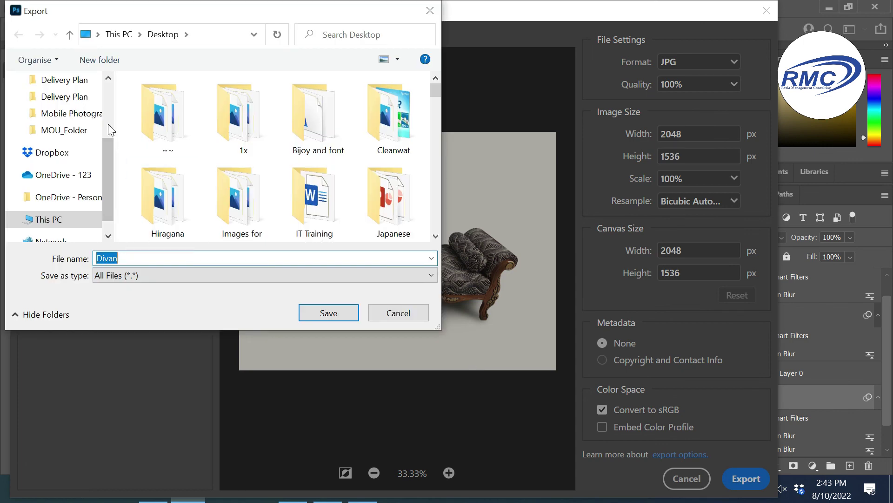
# Save the exported image to the Desktop as Divan 2, without replacing the existing Divan.jpg
pyautogui.scroll(3, 108, 123)
pyautogui.click(67, 113)
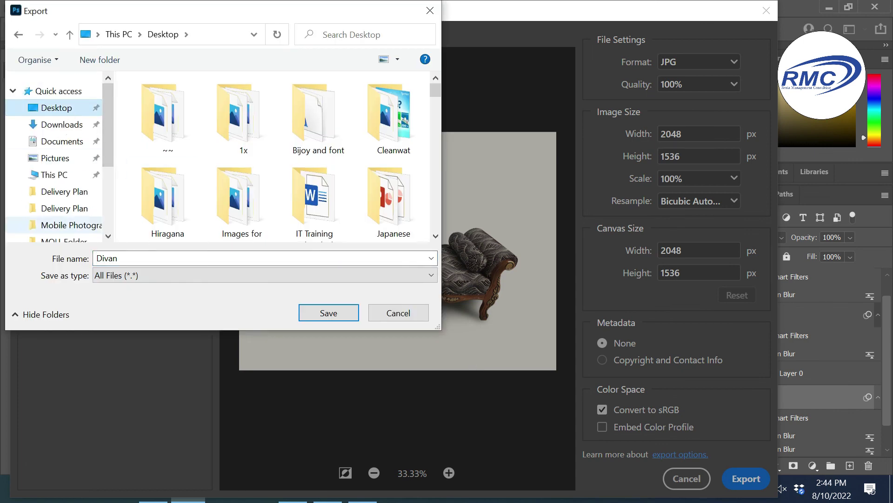
pyautogui.click(153, 278)
pyautogui.click(154, 276)
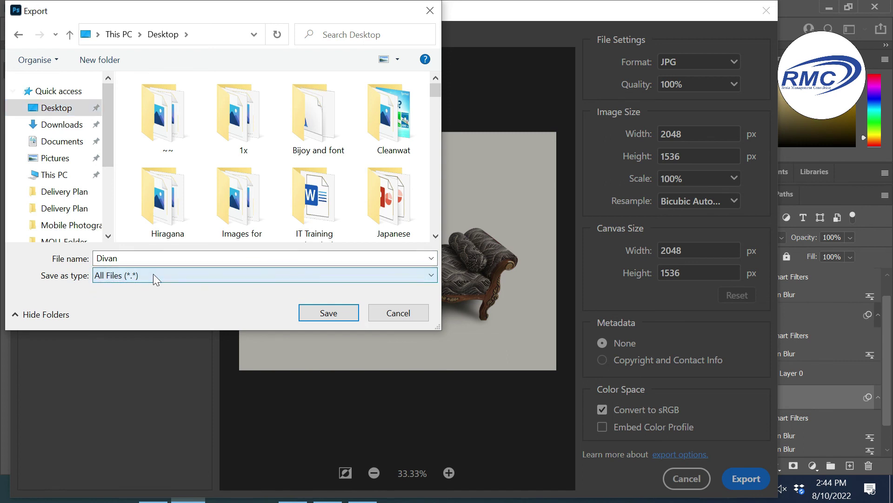
pyautogui.click(328, 313)
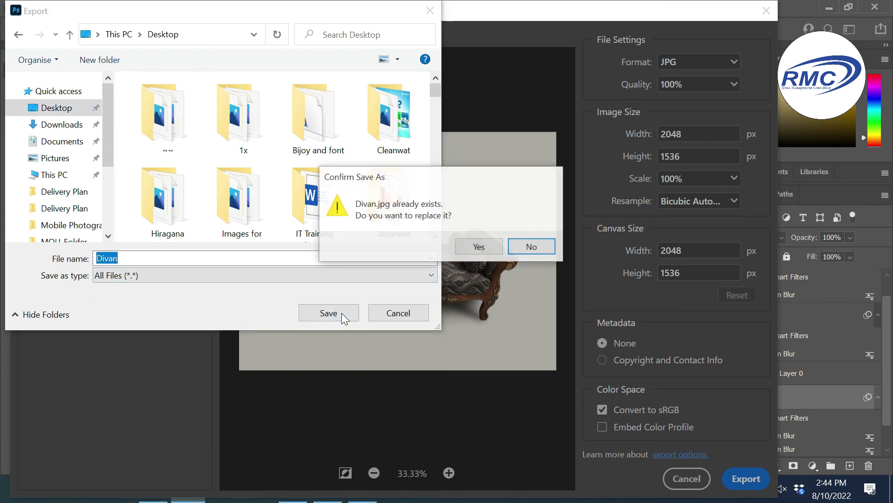
pyautogui.click(531, 245)
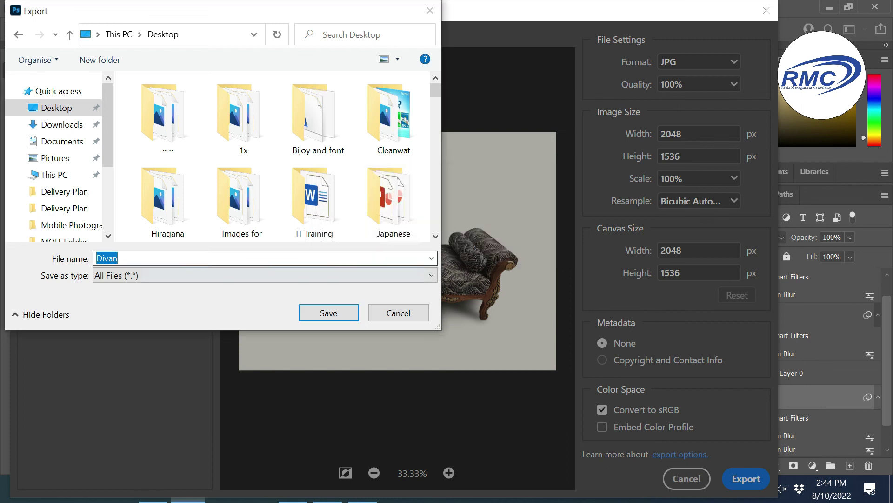
pyautogui.write('2')
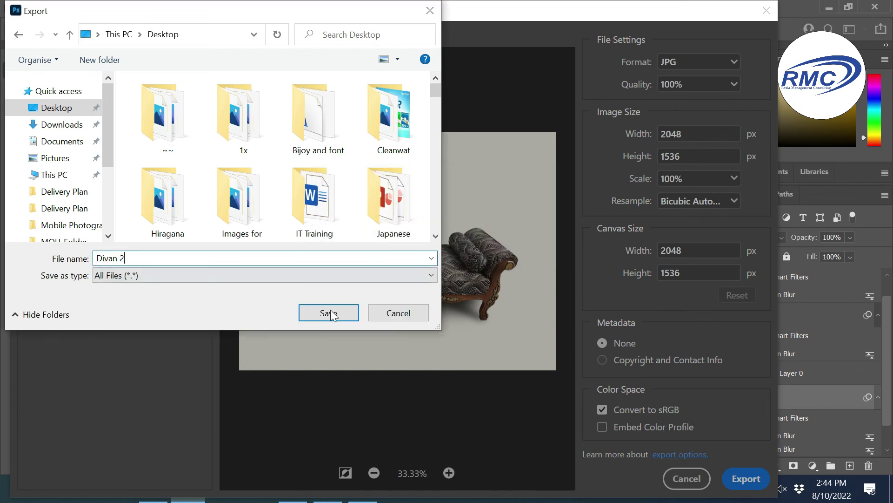
pyautogui.click(337, 311)
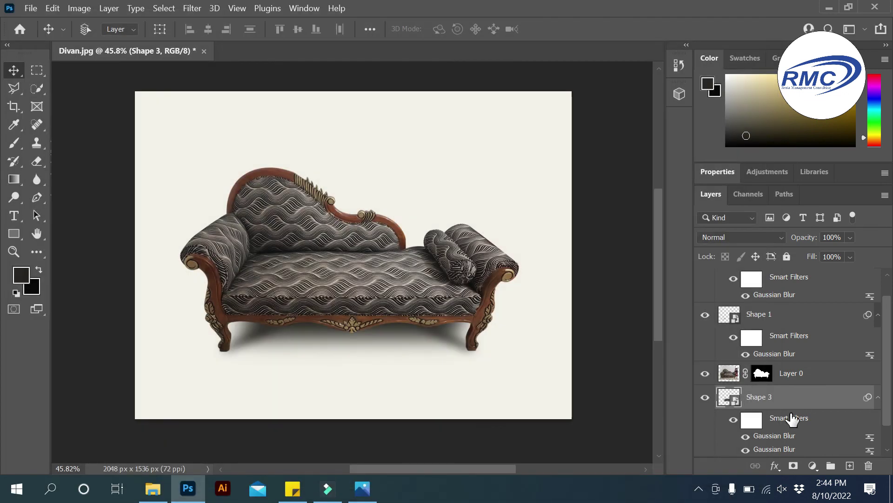
# Open the exported Divan 2.jpg from the desktop in the photo viewer and inspect the sofa and its shadows up close
pyautogui.press('super+d')
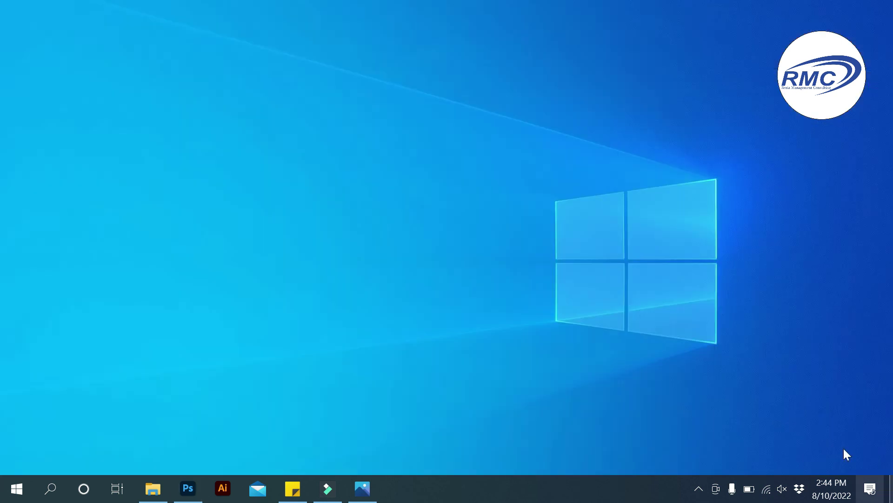
pyautogui.click(698, 29)
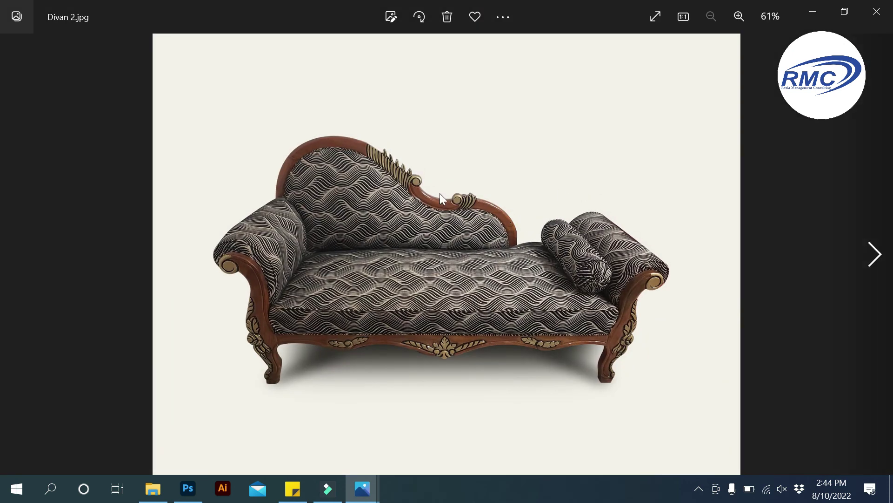
pyautogui.scroll(3, 440, 194)
pyautogui.scroll(-3, 441, 195)
pyautogui.scroll(-1, 441, 194)
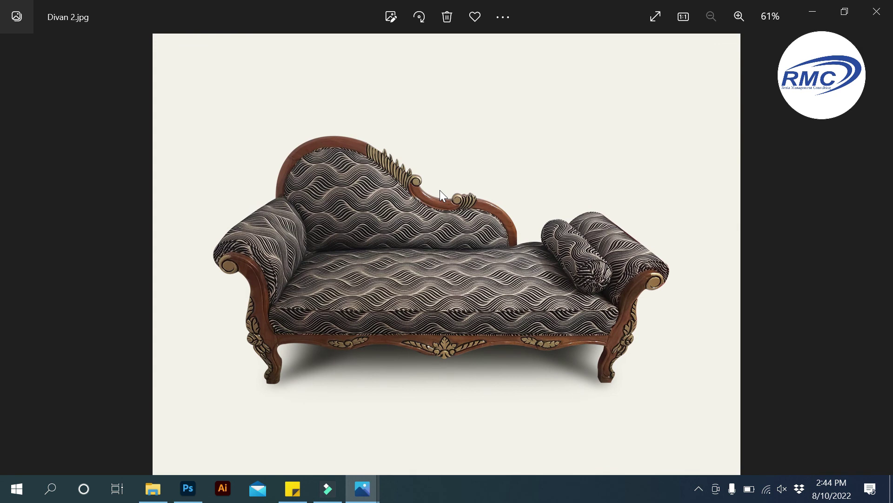